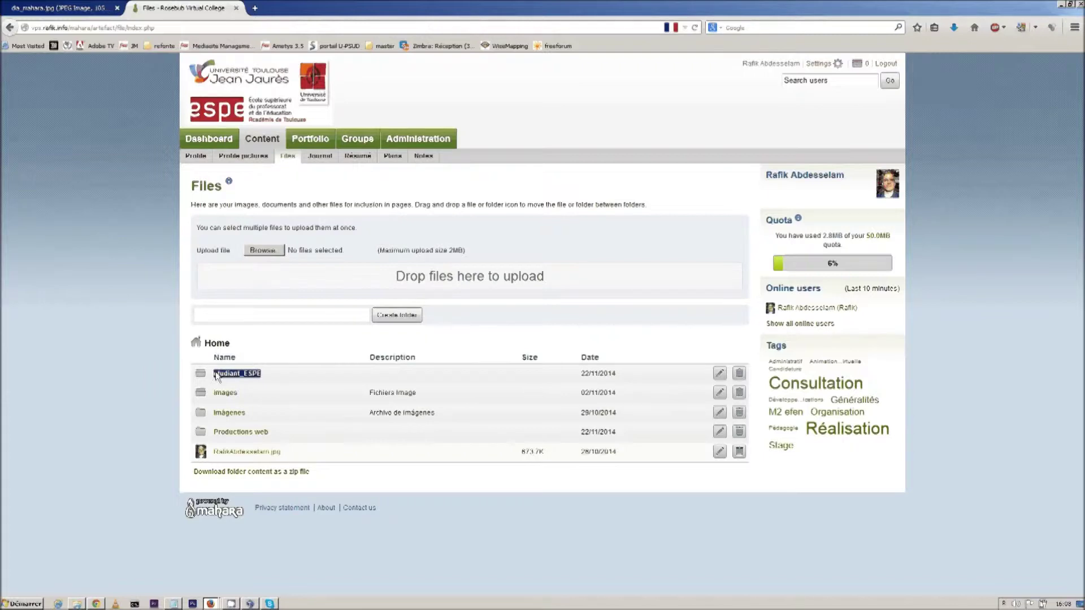
# Open the etudiant_ESPE folder and examine the files stored in it.
pyautogui.click(243, 373)
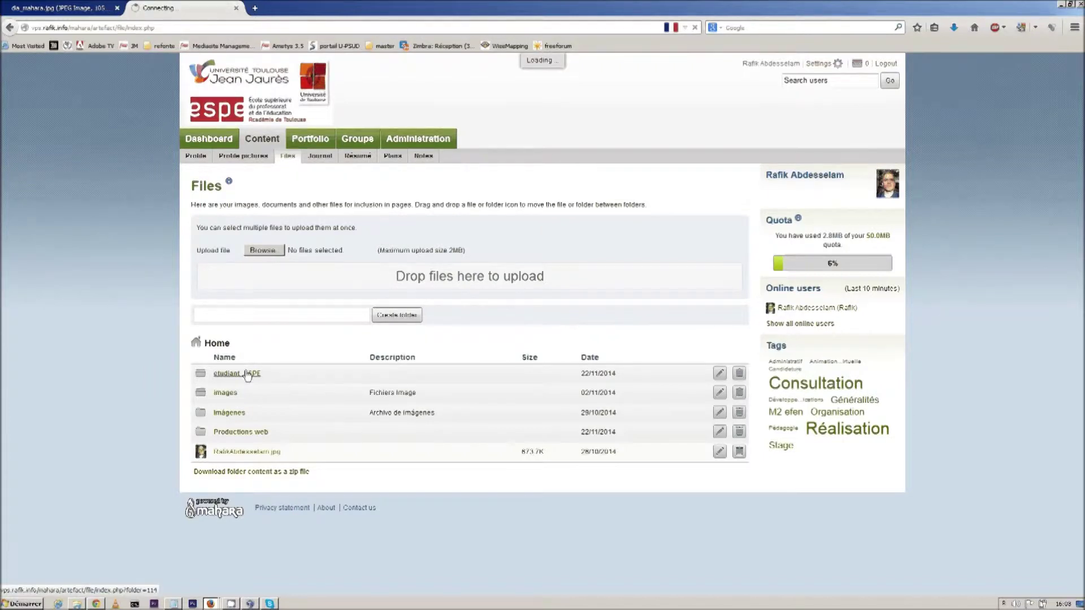
pyautogui.scroll(-1, 303, 360)
pyautogui.scroll(-3, 302, 360)
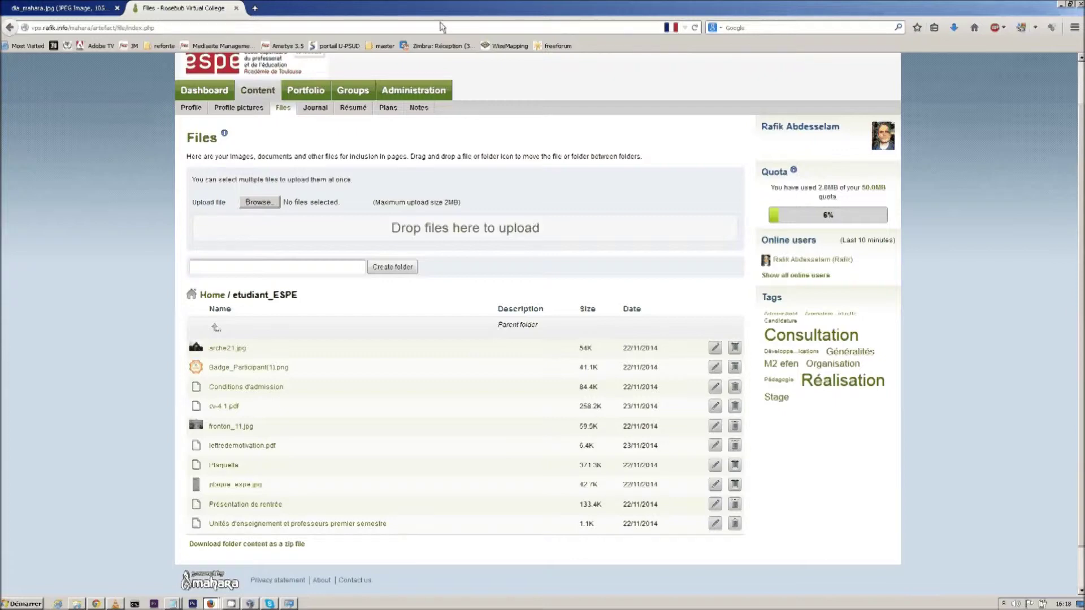
# Create a new portfolio page and enter "Recherche de stage Master2 eFen" as its title.
pyautogui.click(306, 96)
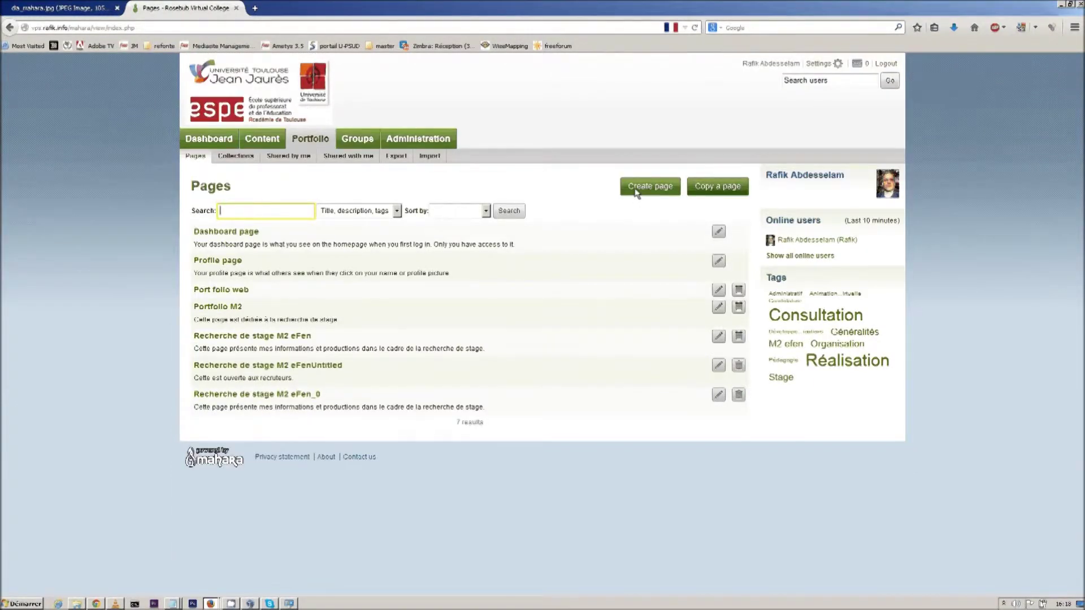
pyautogui.click(637, 191)
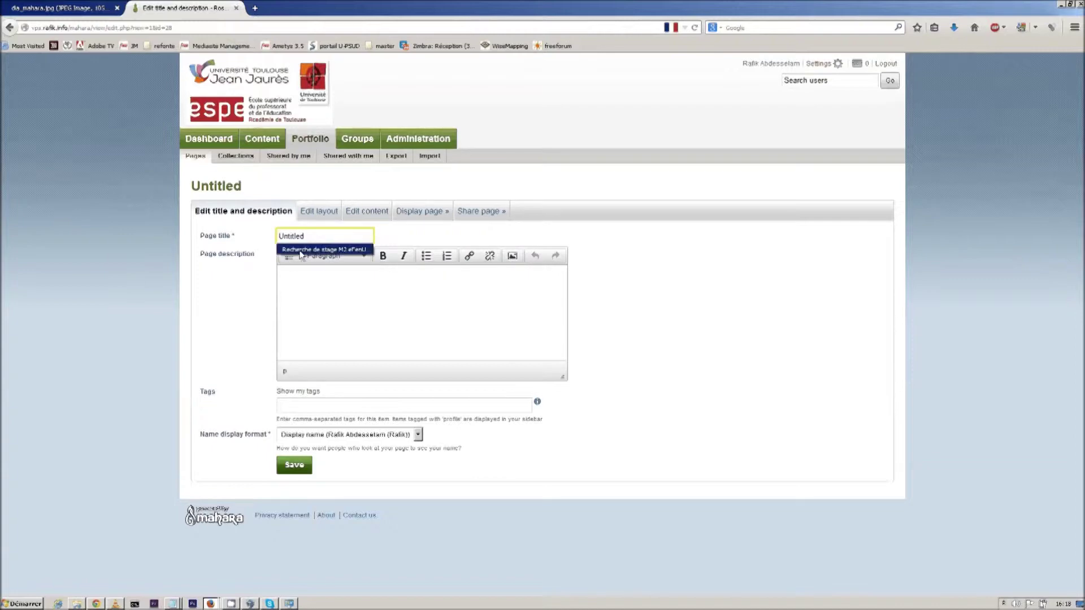
pyautogui.click(291, 249)
pyautogui.click(325, 235)
pyautogui.write('aster2 eFenUn')
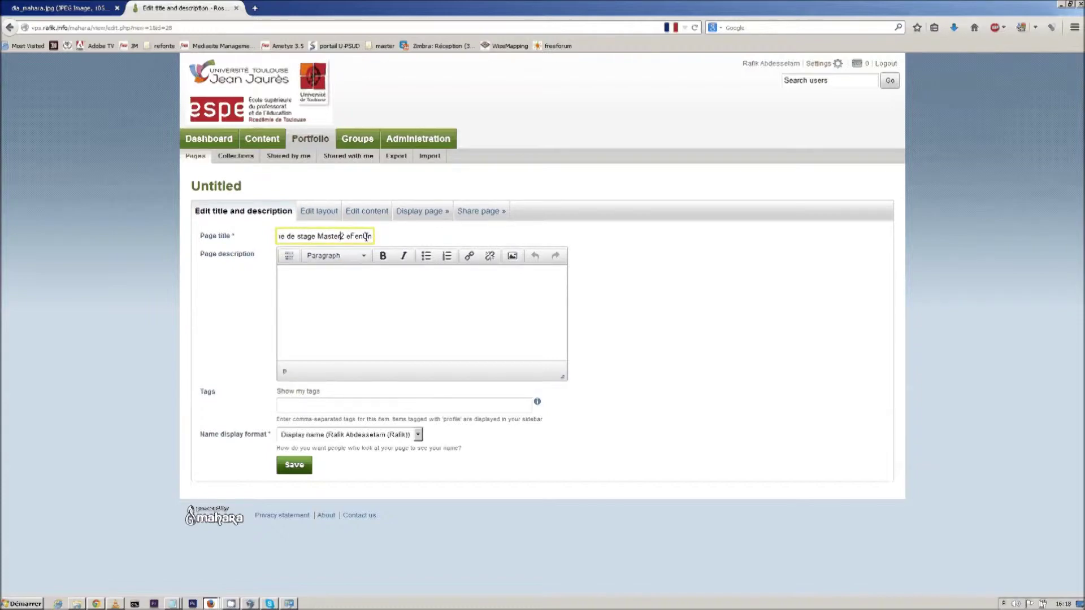
pyautogui.moveTo(364, 236); pyautogui.dragTo(426, 242)
pyautogui.press('BackSpace')
# Switch to infos_page.txt in Notepad and copy the sentence "Cette page présente mes informations et productions dans le cadre de la recherche de stage.".
pyautogui.moveTo(172, 602)
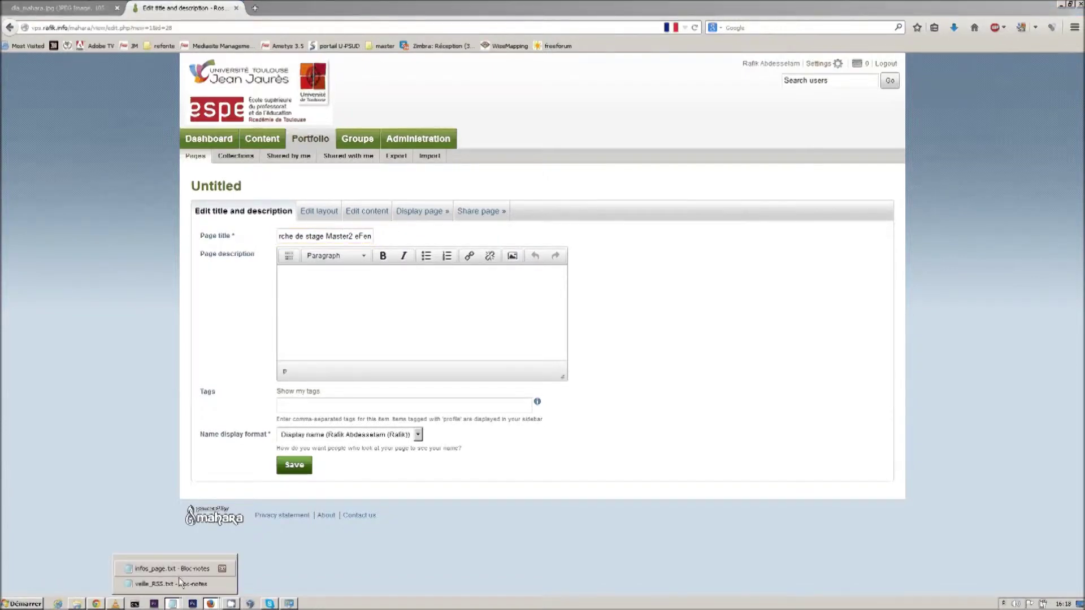
pyautogui.click(178, 574)
pyautogui.click(417, 32)
pyautogui.moveTo(418, 32); pyautogui.dragTo(5, 32)
pyautogui.hotkey('ctrl', 'c')
pyautogui.click(0, 40)
pyautogui.rightClick(5, 33)
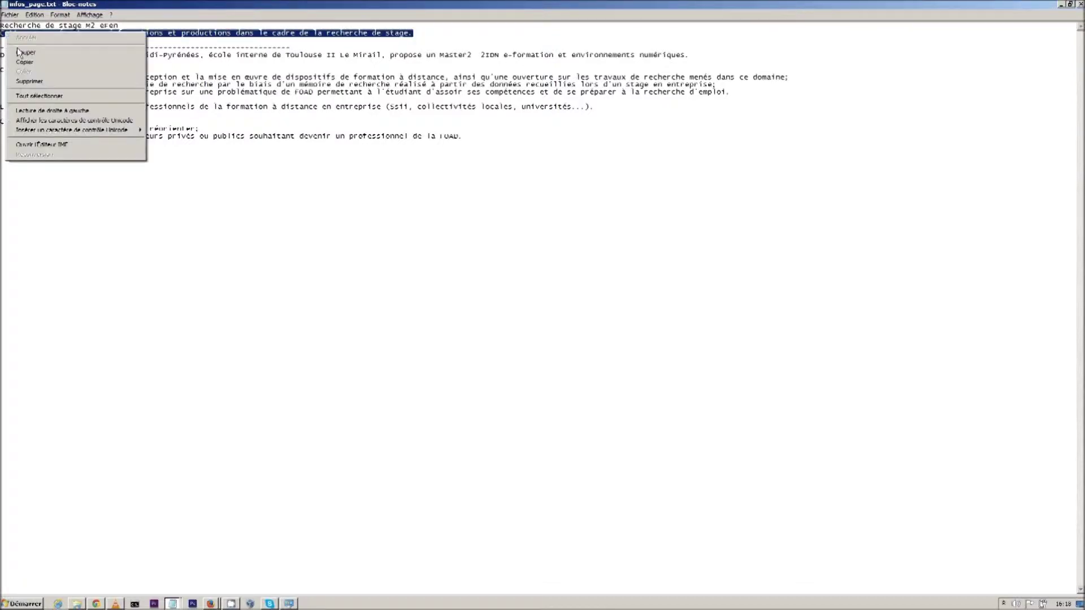
pyautogui.click(20, 64)
pyautogui.click(217, 523)
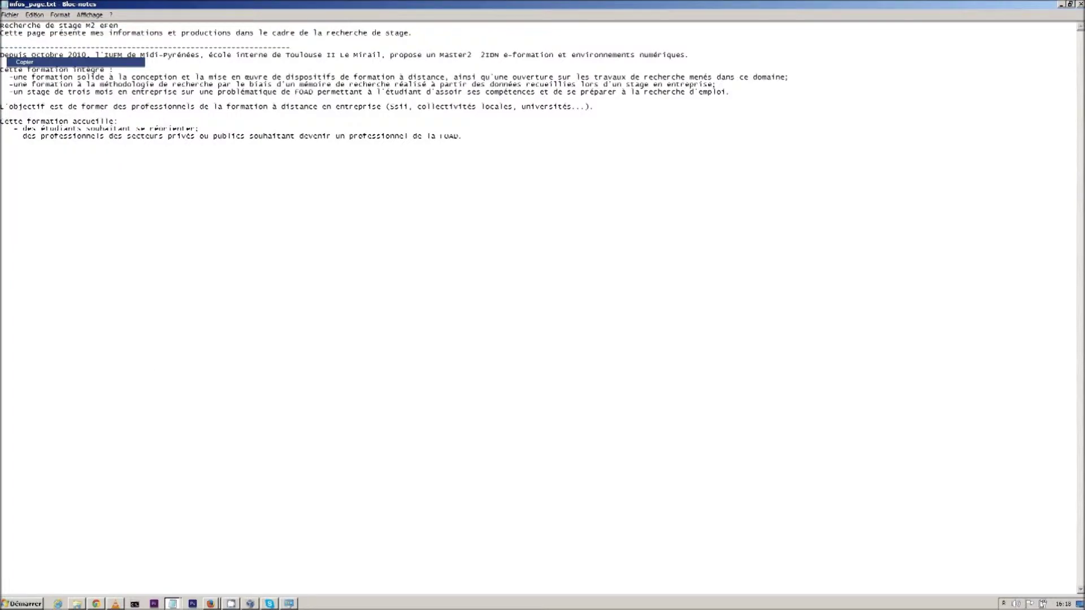
# Switch back to the Mahara page in Firefox, paste the copied sentence as the page description, and save.
pyautogui.click(211, 603)
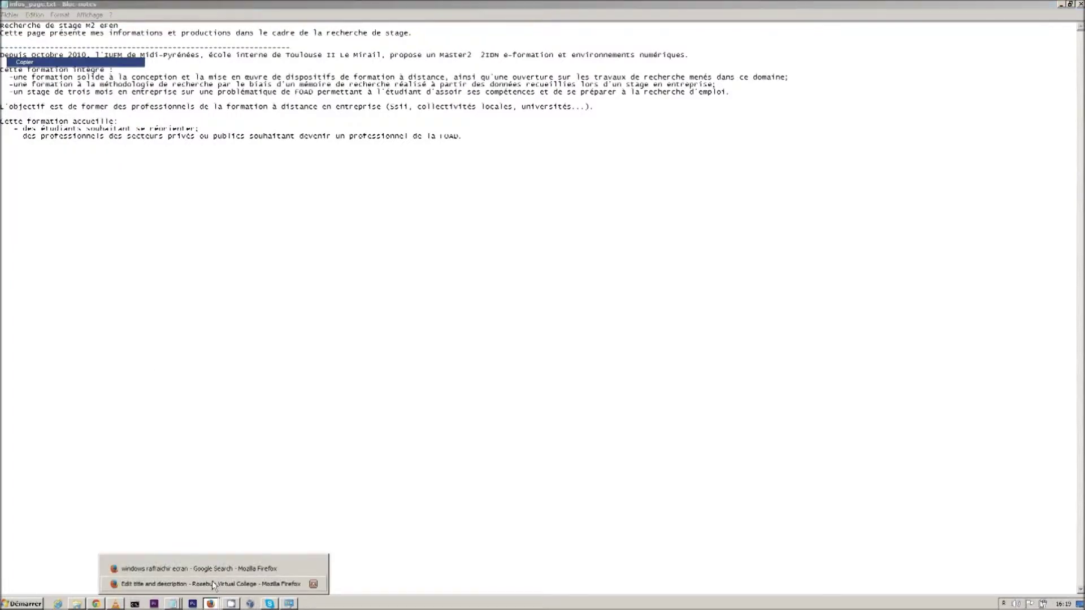
pyautogui.click(214, 585)
pyautogui.click(338, 295)
pyautogui.rightClick(340, 292)
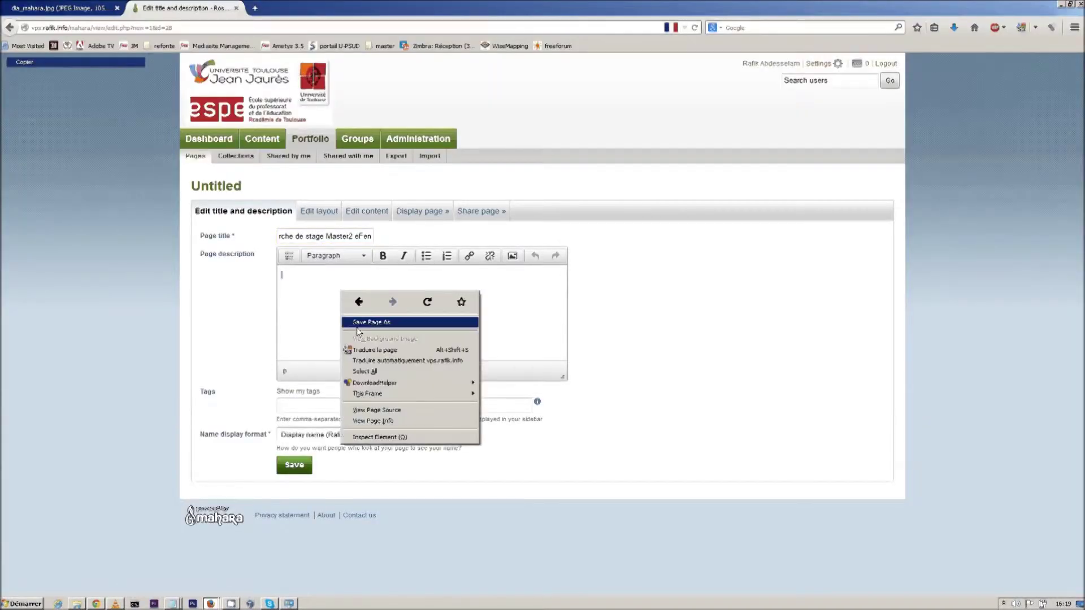
pyautogui.click(318, 304)
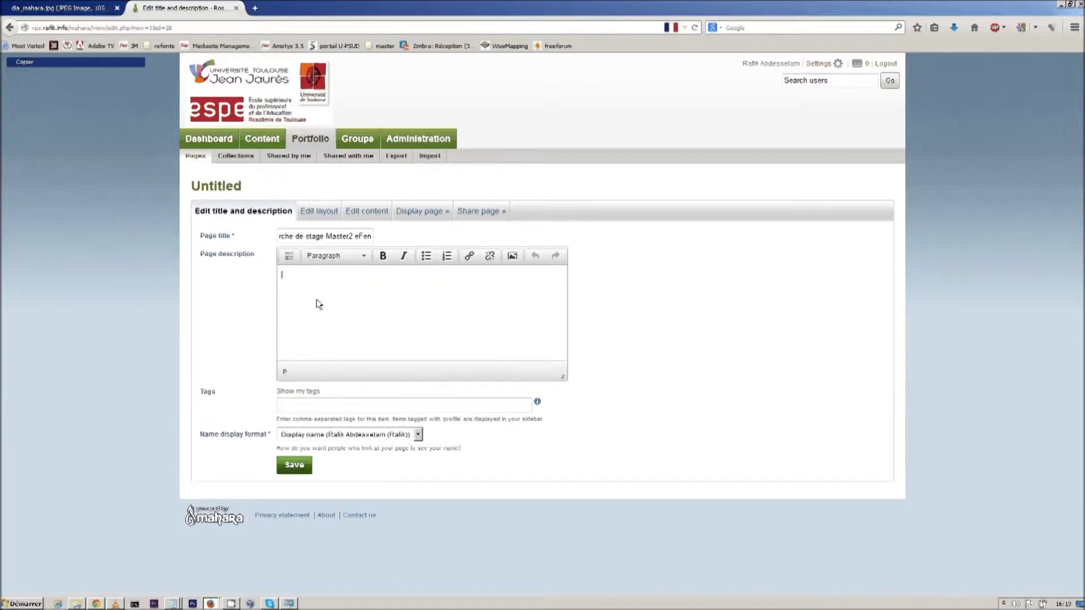
pyautogui.hotkey('ctrl', 'v')
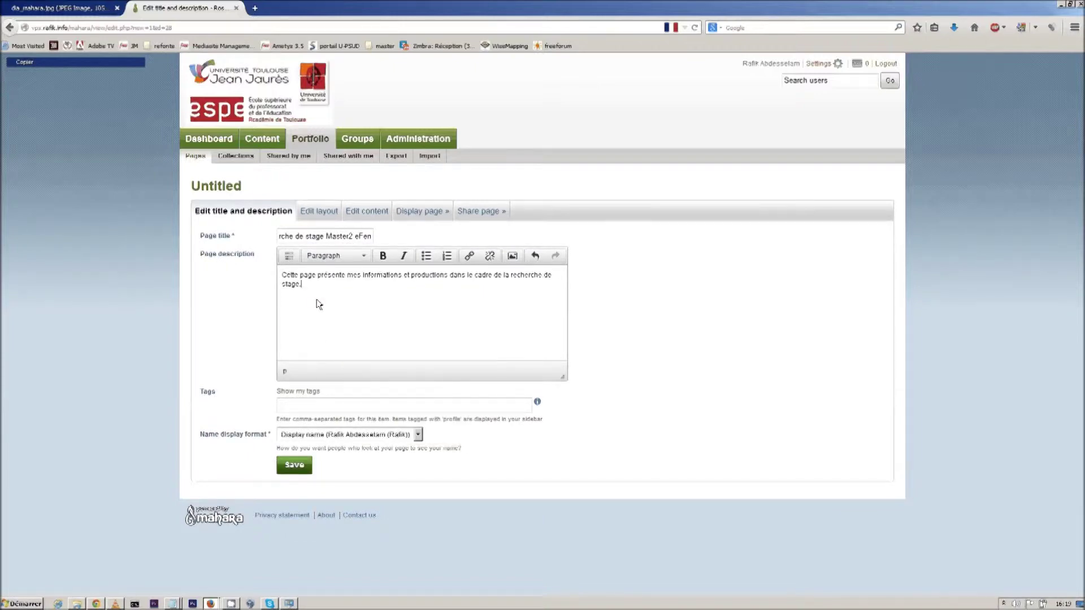
pyautogui.click(293, 467)
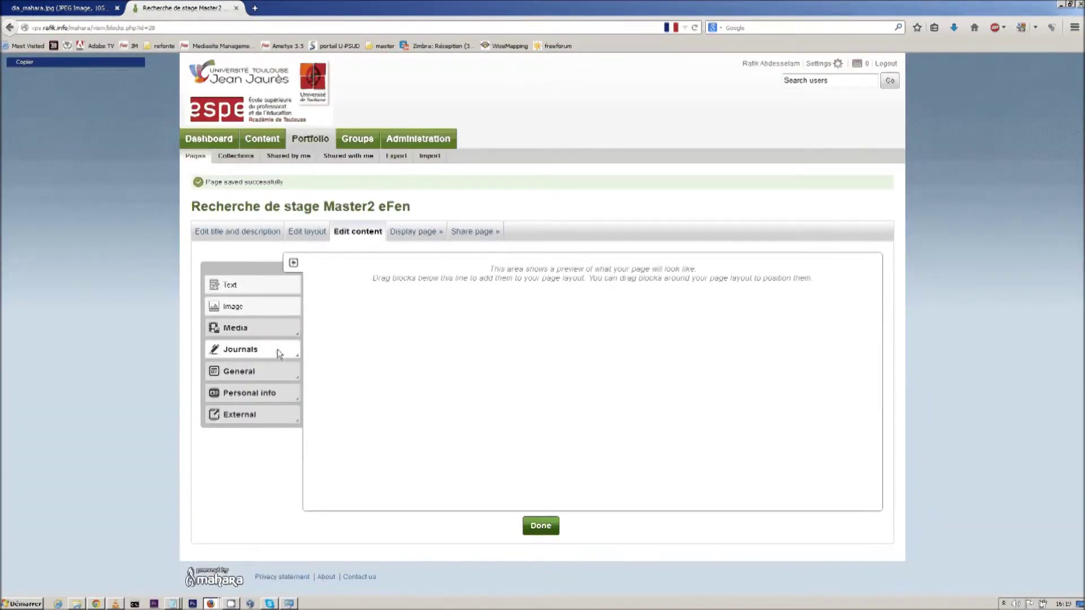
# Change the page layout to two equal columns and save it.
pyautogui.click(308, 237)
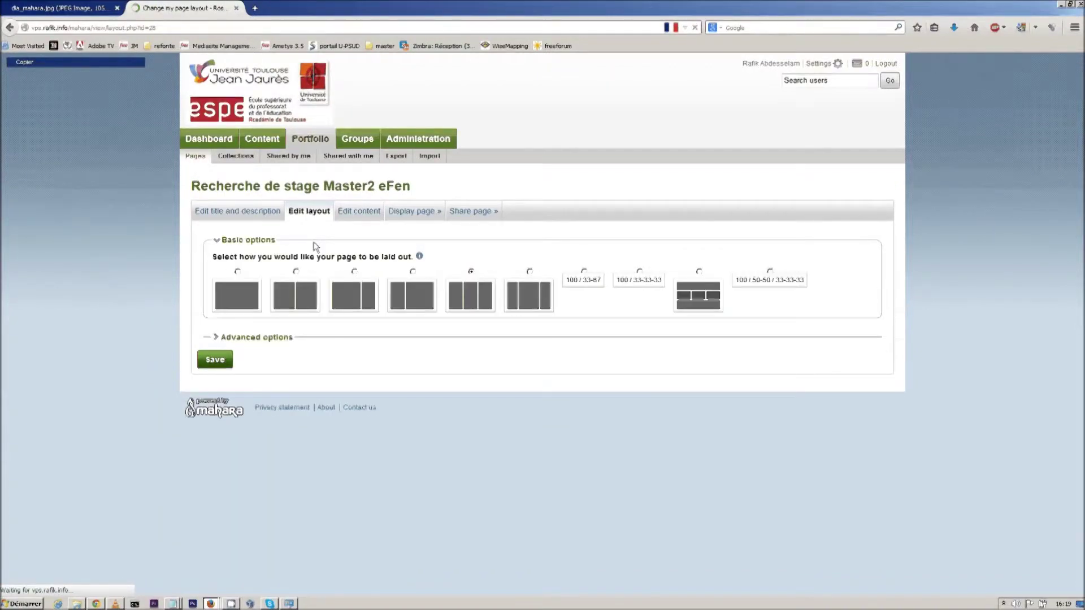
pyautogui.click(296, 272)
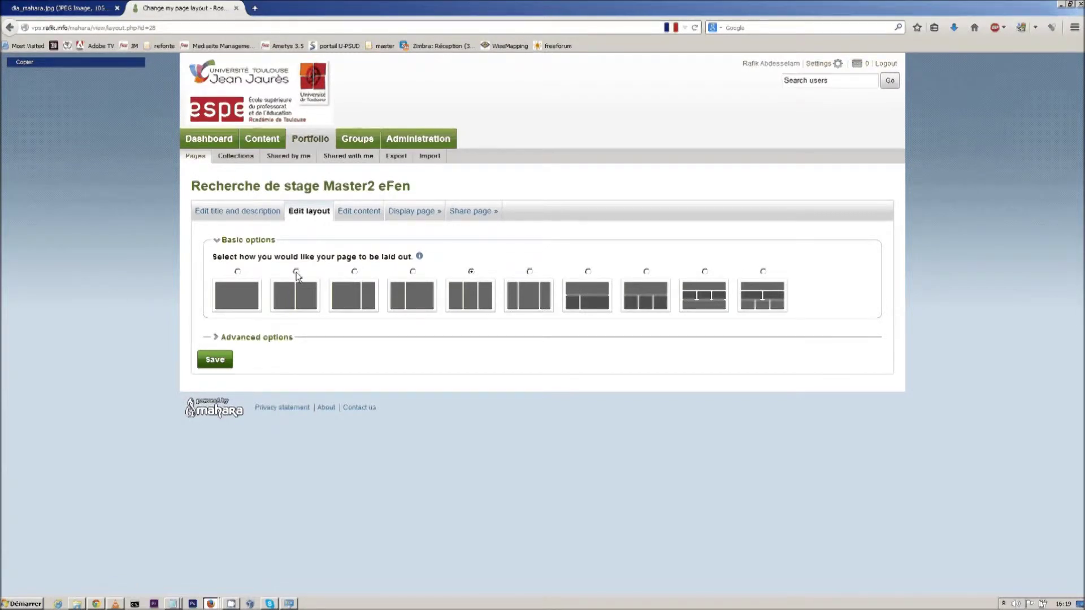
pyautogui.click(227, 365)
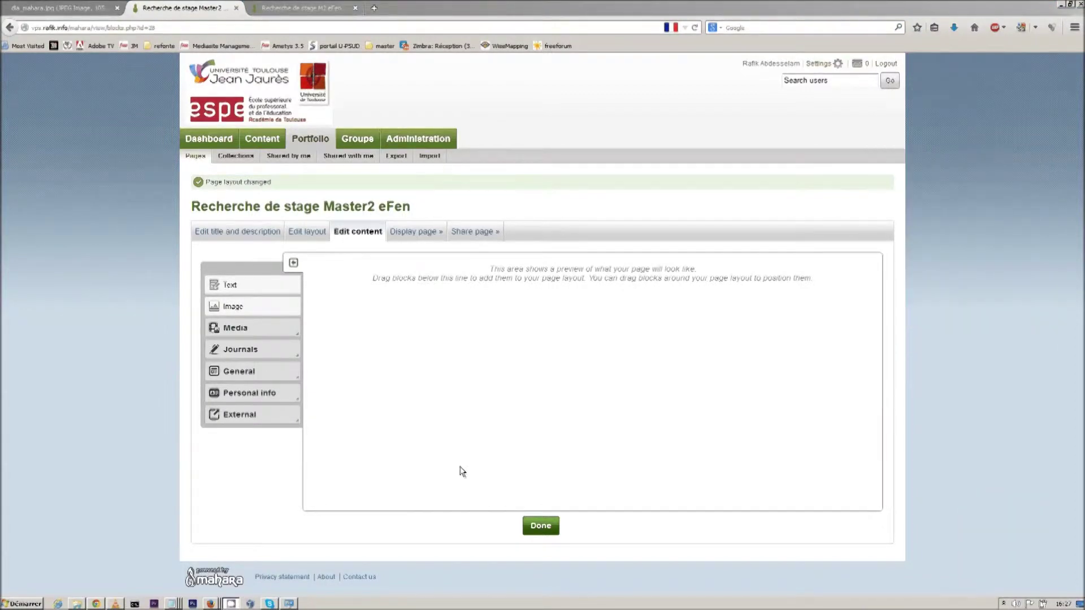
# Add a Profile information block at the top of the page's first column.
pyautogui.click(249, 398)
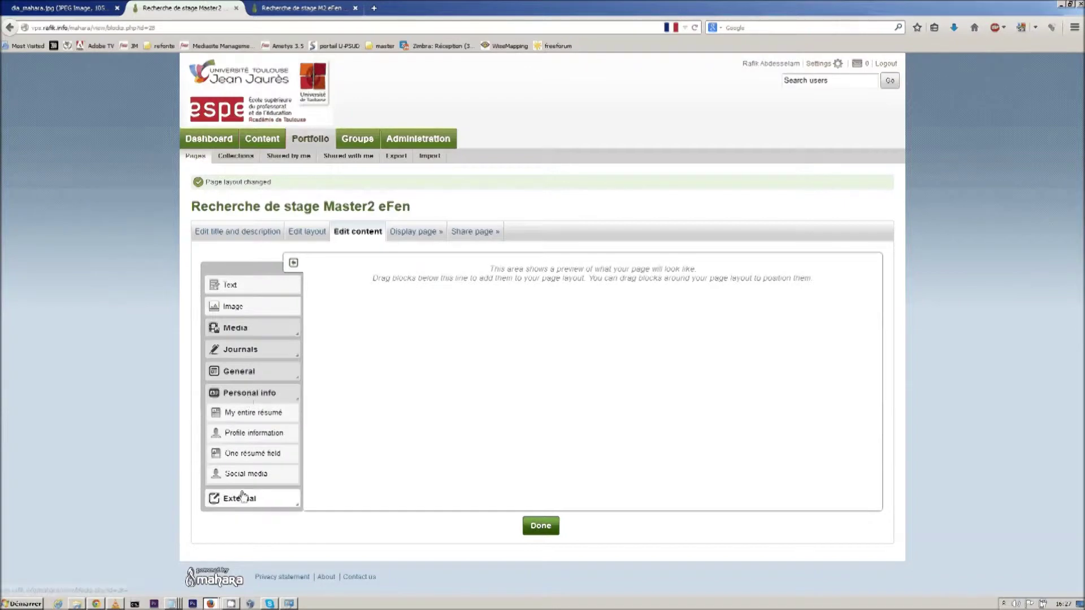
pyautogui.click(241, 433)
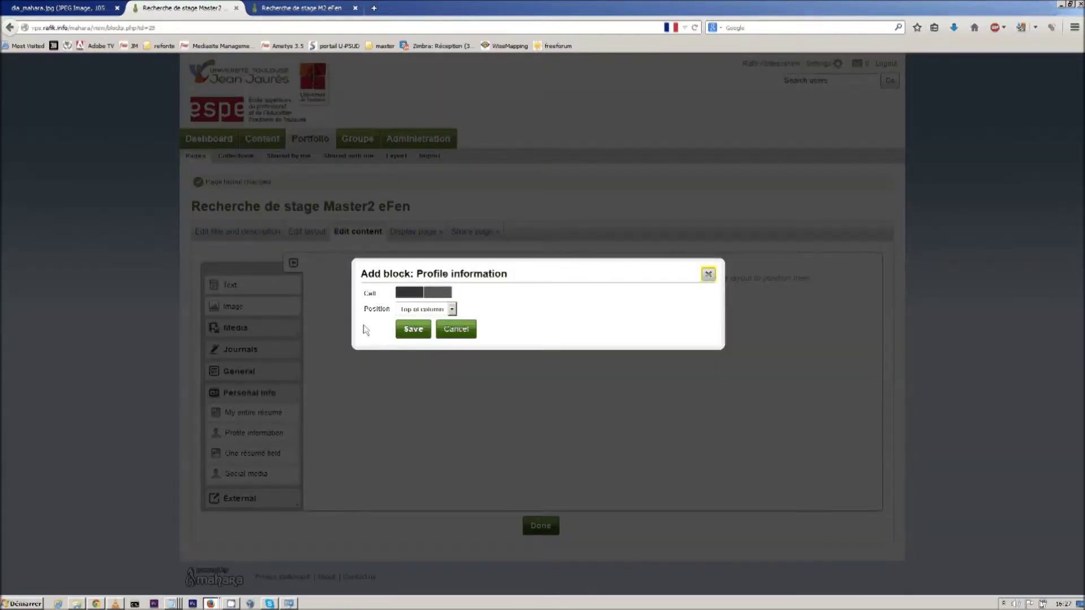
pyautogui.click(416, 294)
pyautogui.click(416, 330)
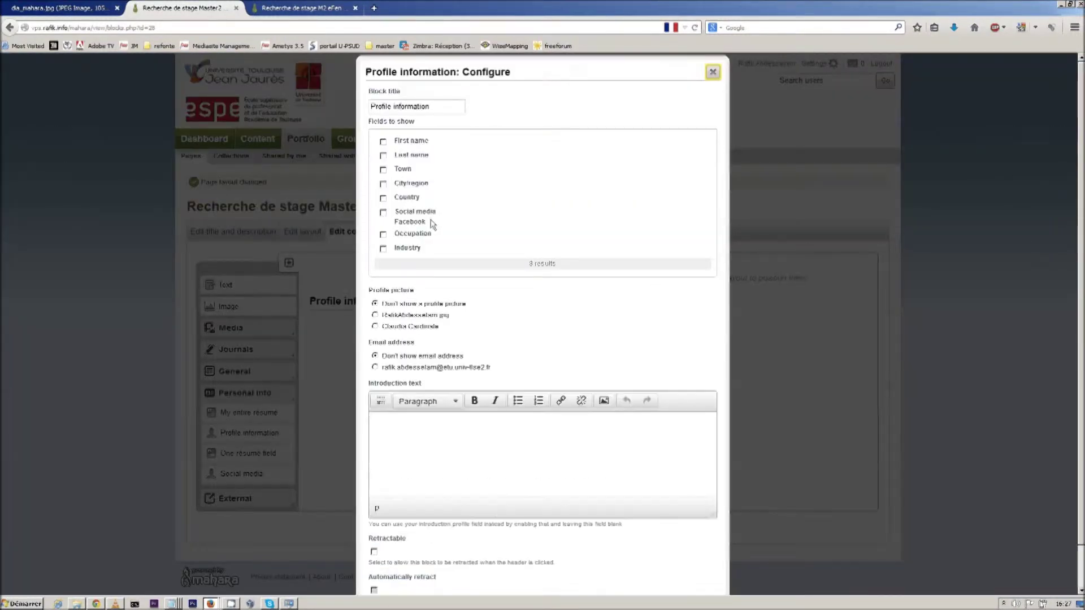
# Title the block "mon profil" and show the First name, Last name, Town, City/region, Country and Social media fields.
pyautogui.moveTo(430, 107); pyautogui.dragTo(348, 107)
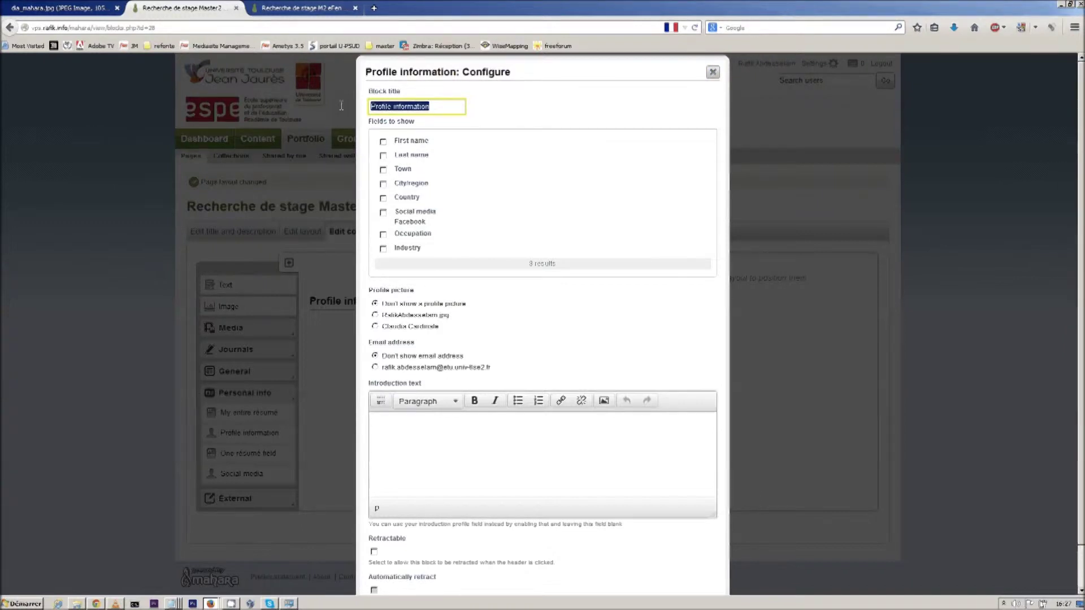
pyautogui.write('mon profil')
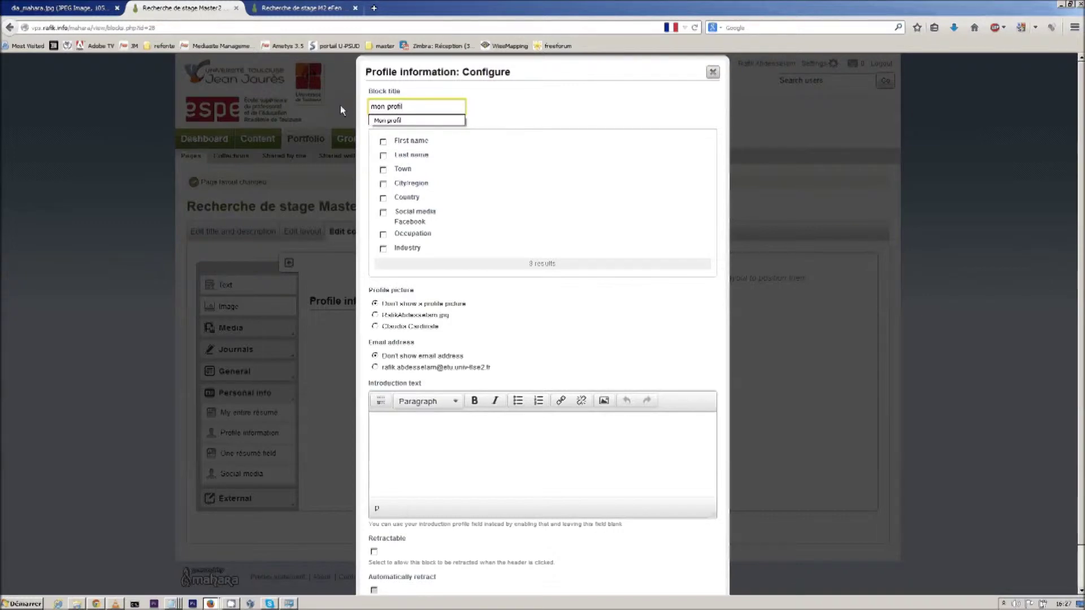
pyautogui.click(383, 141)
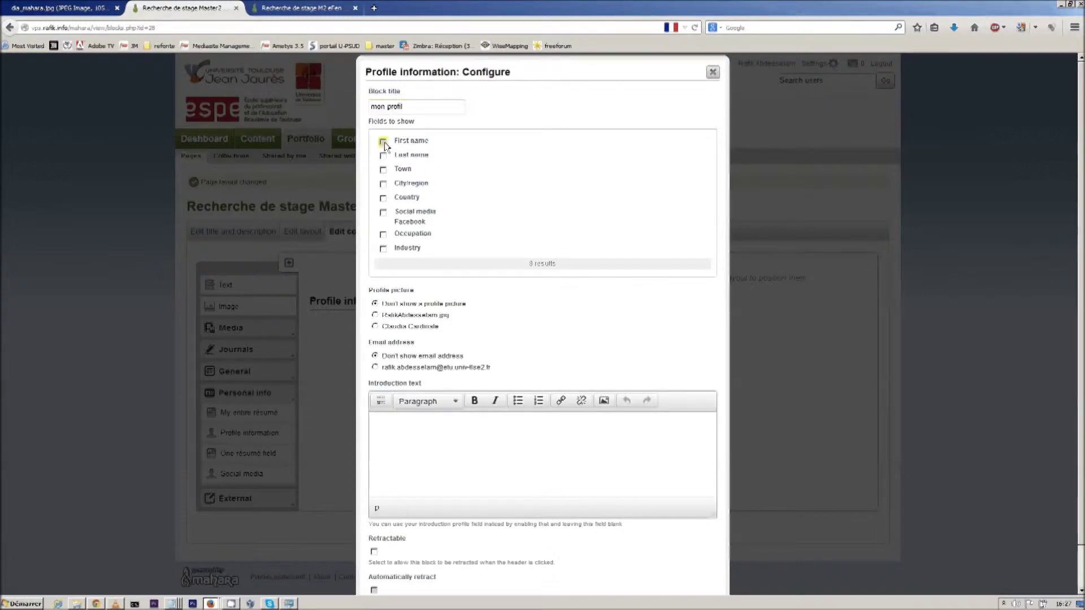
pyautogui.click(383, 155)
pyautogui.click(383, 169)
pyautogui.click(383, 184)
pyautogui.click(383, 198)
pyautogui.click(383, 214)
# Include the first listed profile picture and the e-mail address in the profile block, and save the block.
pyautogui.click(375, 315)
pyautogui.click(375, 368)
pyautogui.scroll(-2, 620, 531)
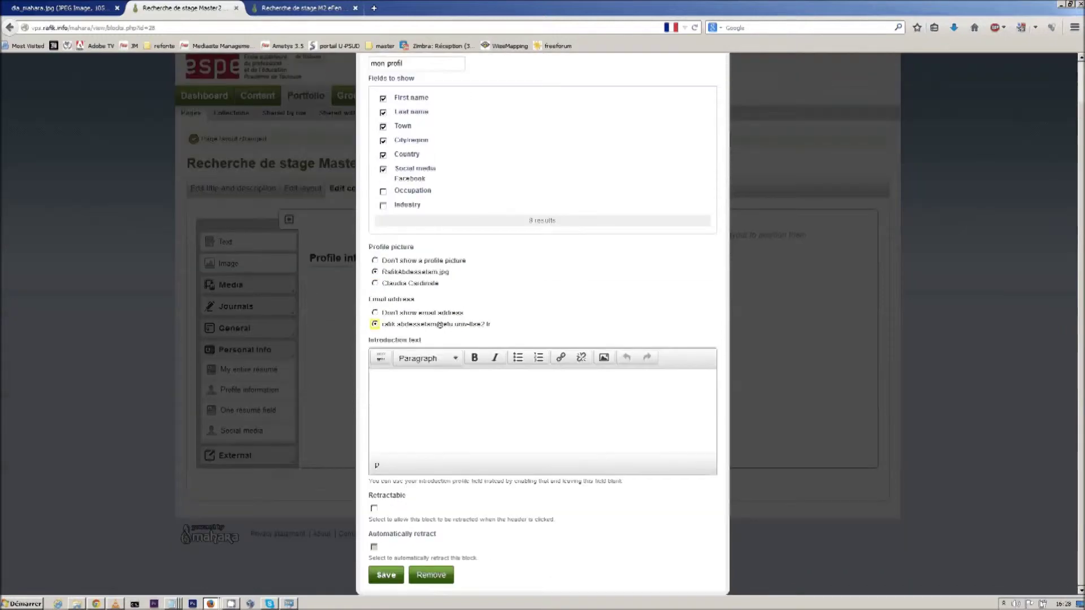
pyautogui.click(389, 575)
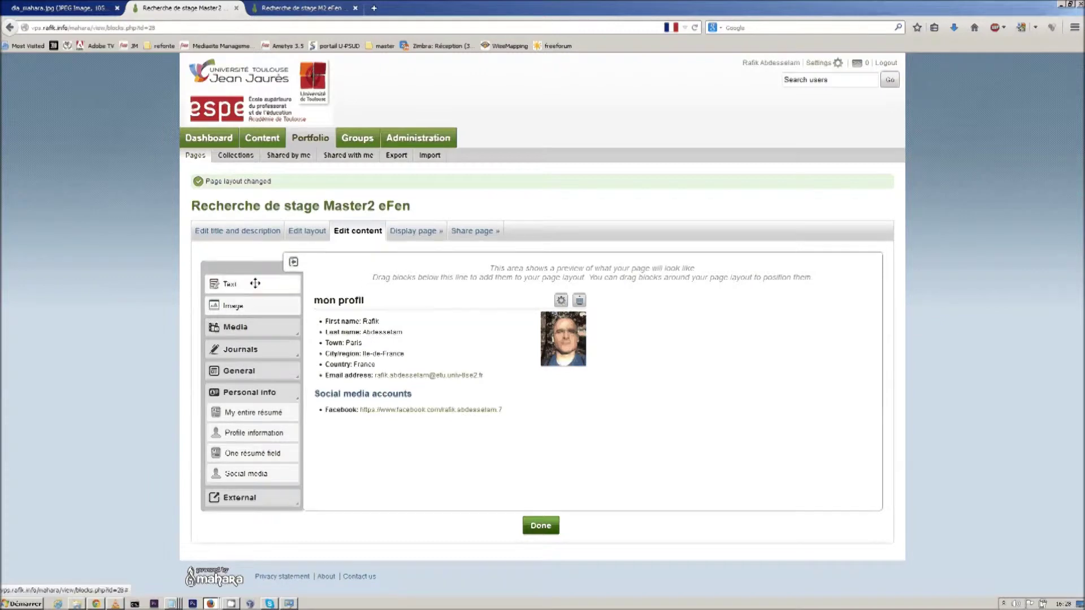
# Add a Text block at the top of the page's second column.
pyautogui.click(225, 284)
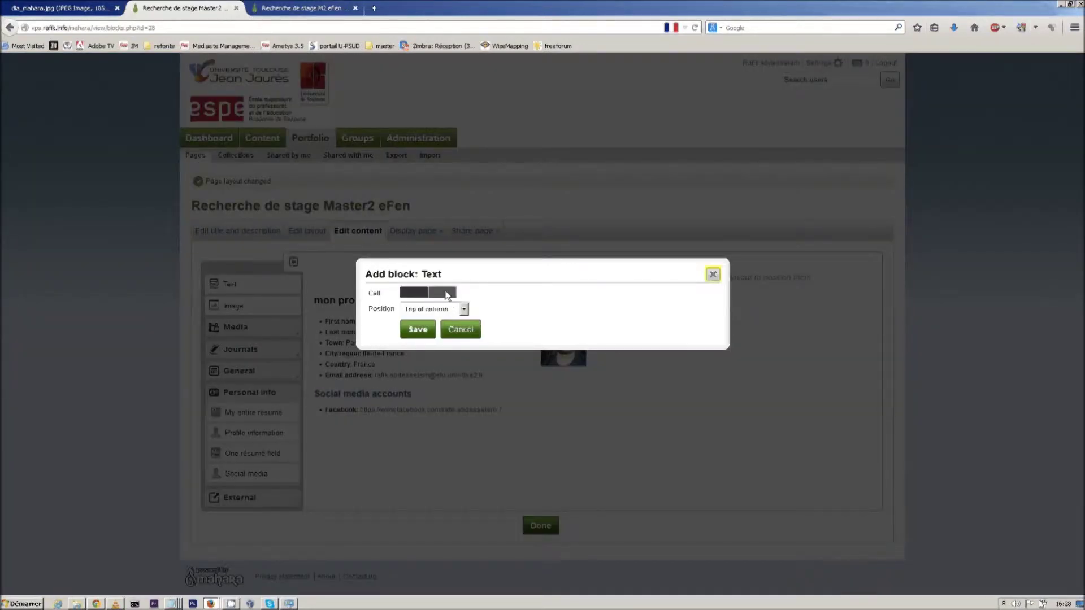
pyautogui.click(421, 330)
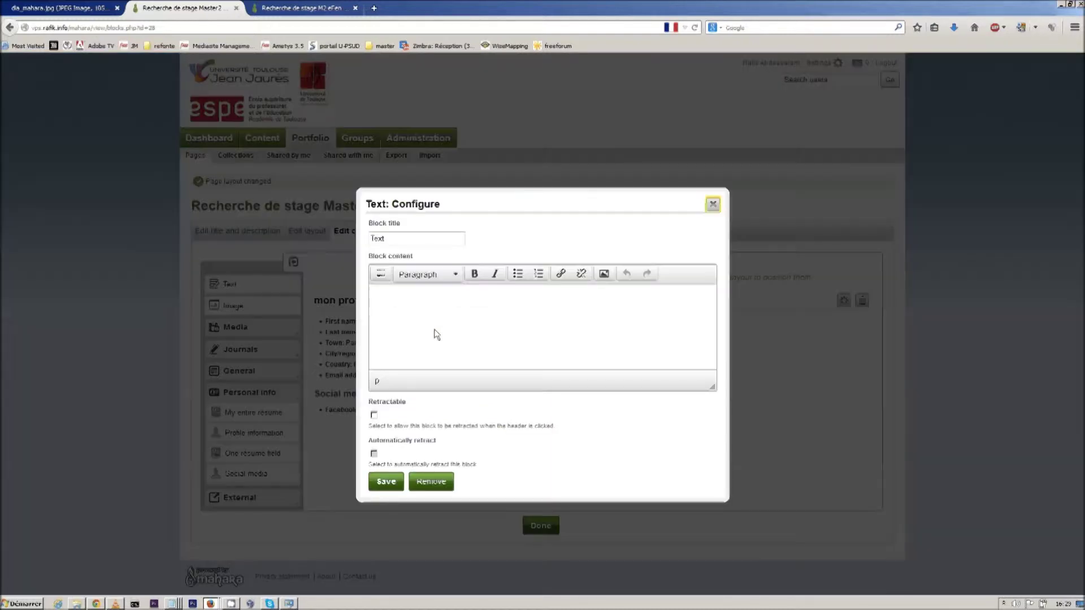
pyautogui.click(369, 234)
pyautogui.doubleClick(370, 234)
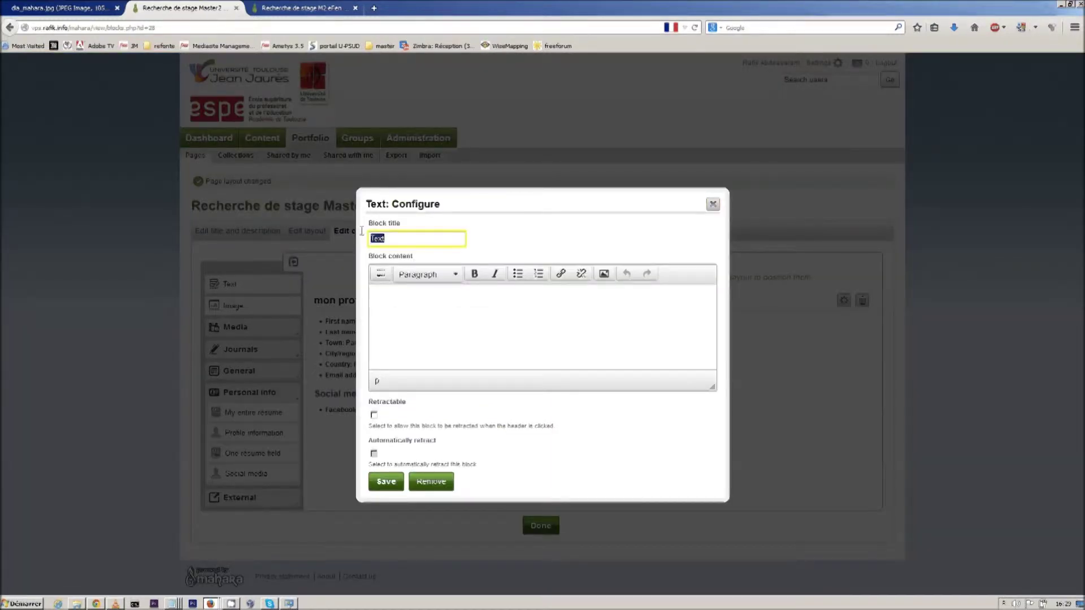
# Copy the Master2 programme text from "Depuis Octobre 2010" to the end of infos_page.txt and paste it as the block content.
pyautogui.click(178, 604)
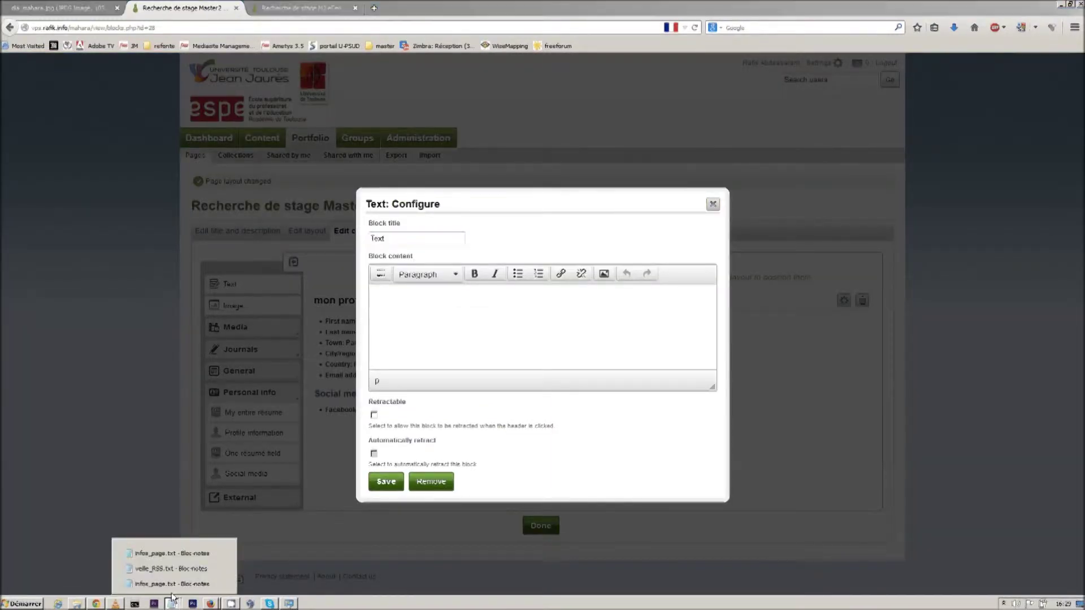
pyautogui.click(171, 582)
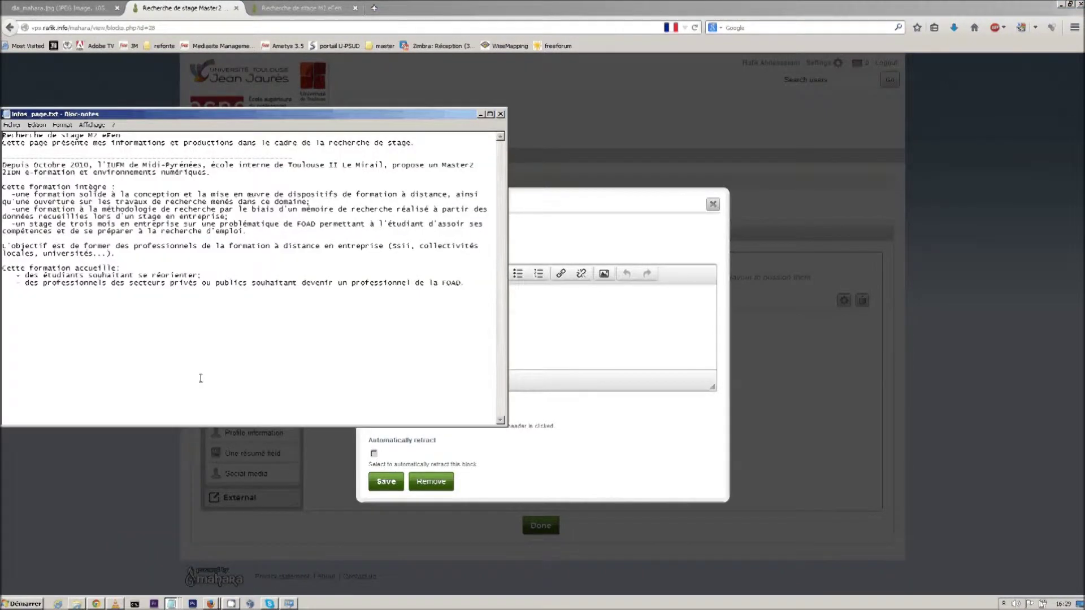
pyautogui.moveTo(471, 282); pyautogui.dragTo(3, 164)
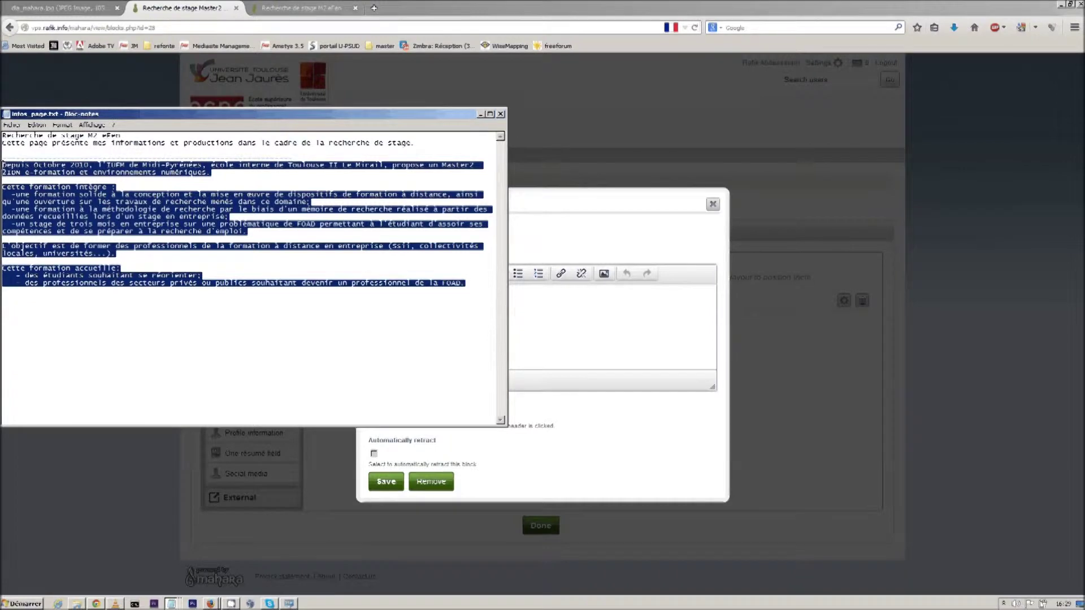
pyautogui.rightClick(13, 167)
pyautogui.click(34, 199)
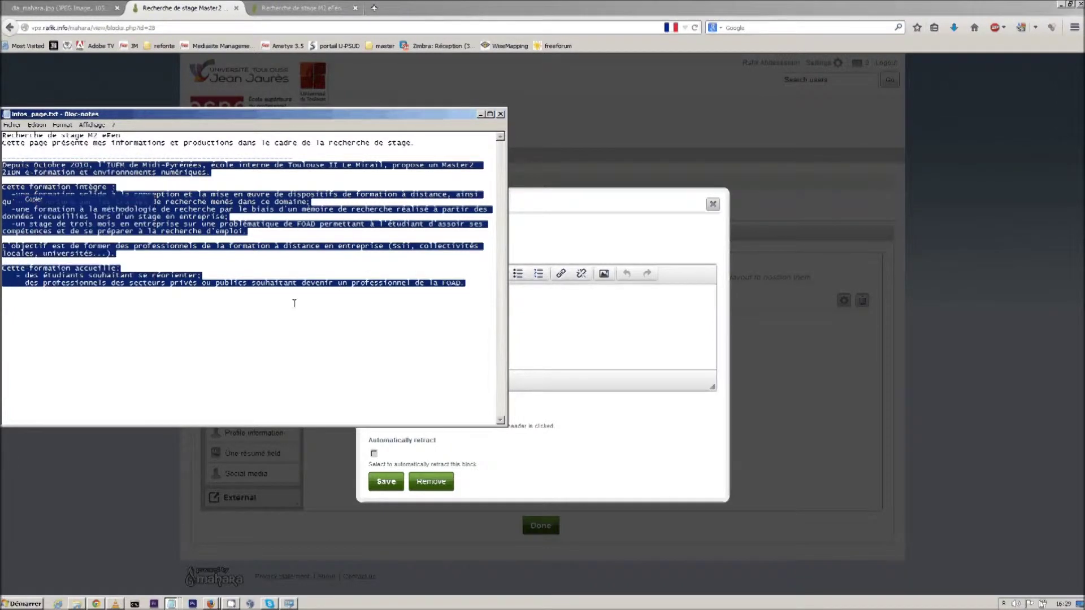
pyautogui.click(511, 308)
pyautogui.rightClick(506, 307)
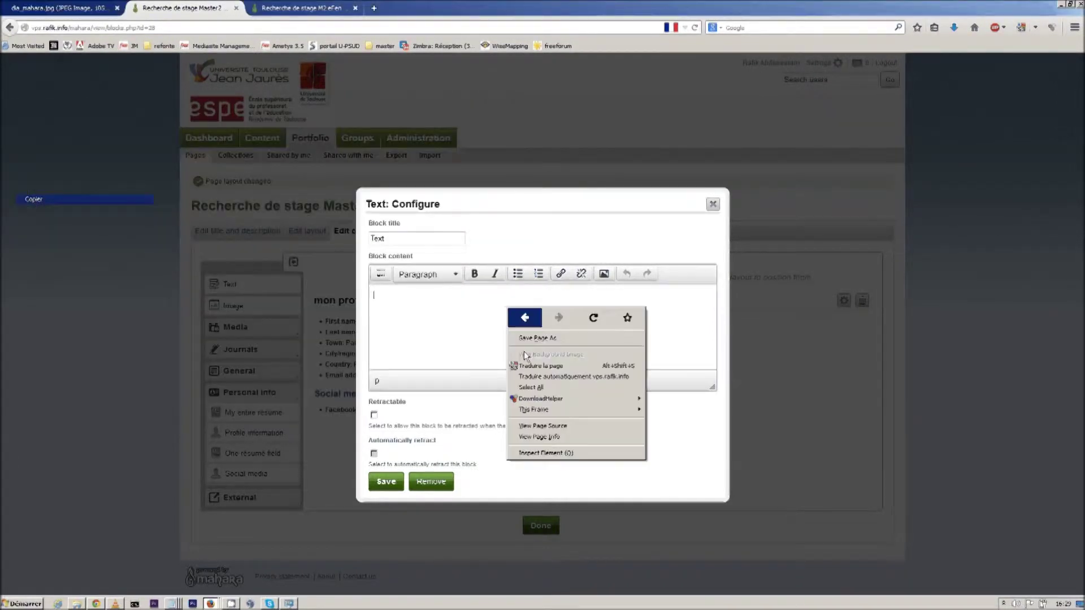
pyautogui.click(462, 344)
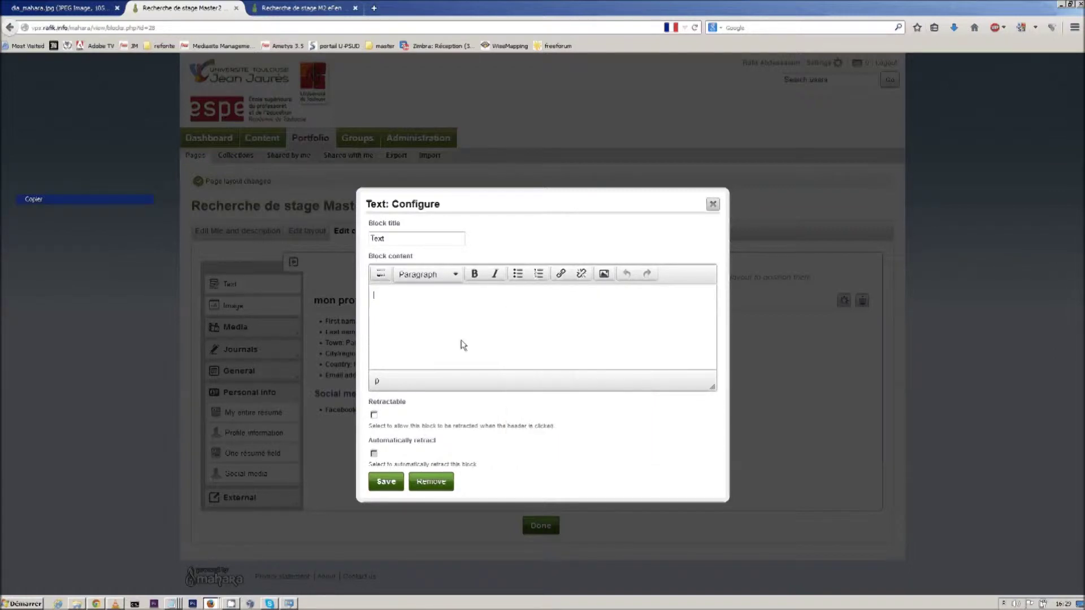
pyautogui.hotkey('ctrl', 'v')
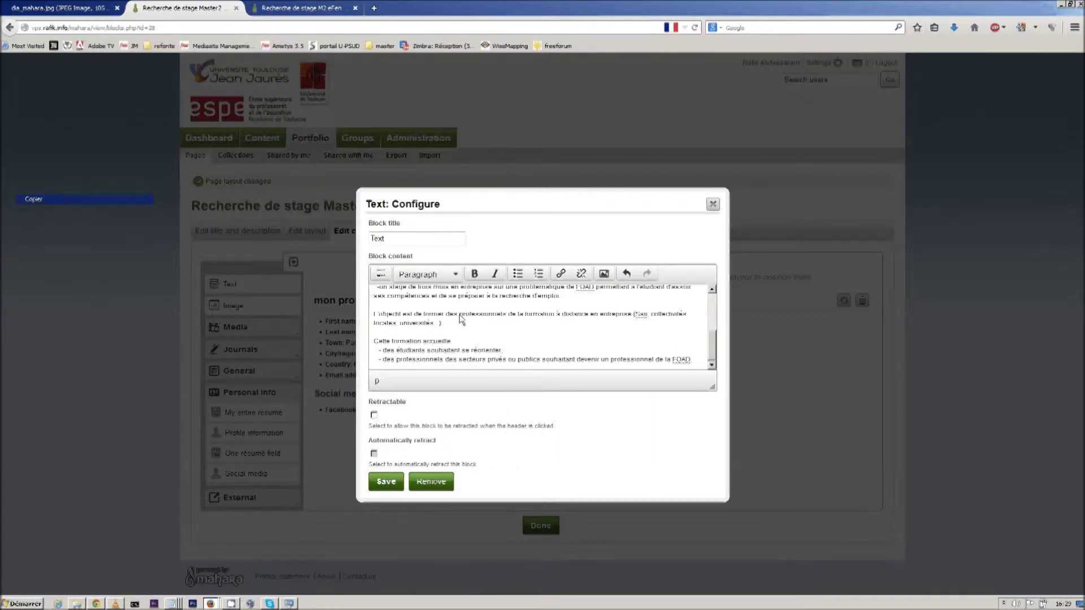
# Title the text block "Présentation Master 2" and save it.
pyautogui.doubleClick(390, 242)
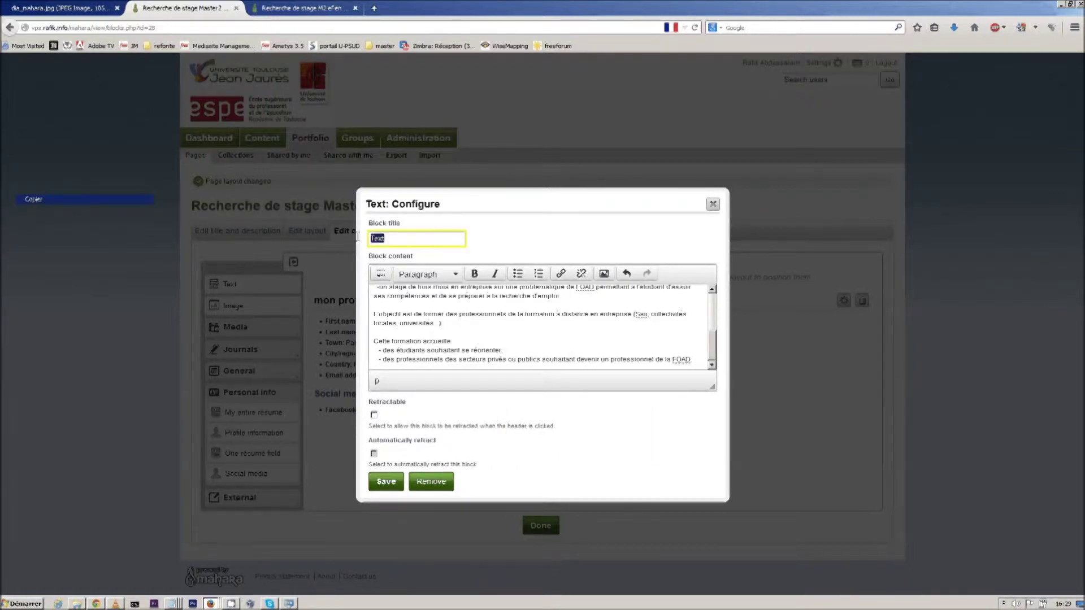
pyautogui.write('Master')
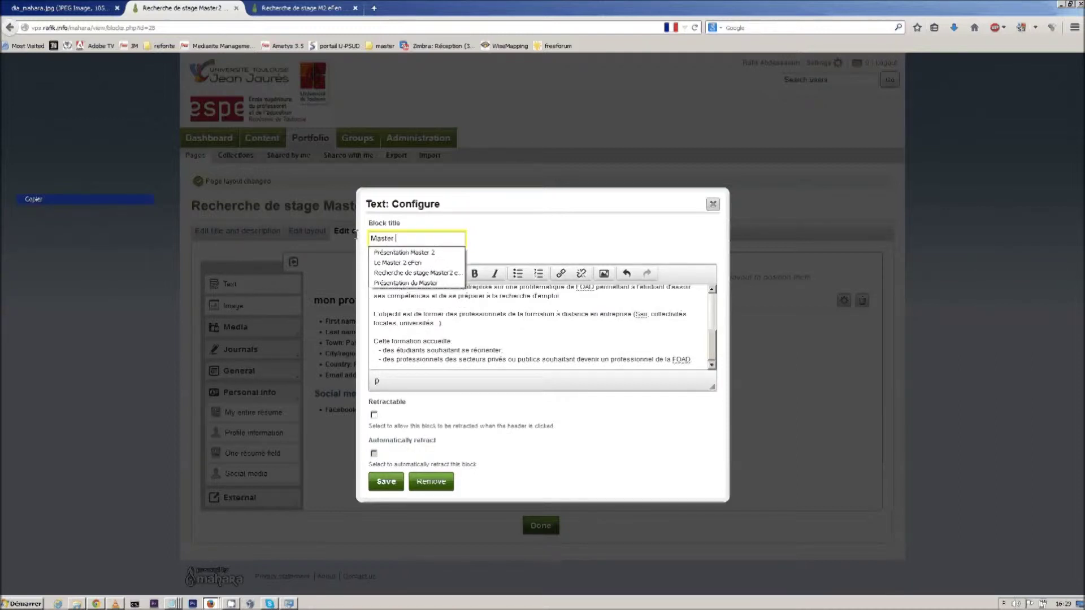
pyautogui.click(385, 253)
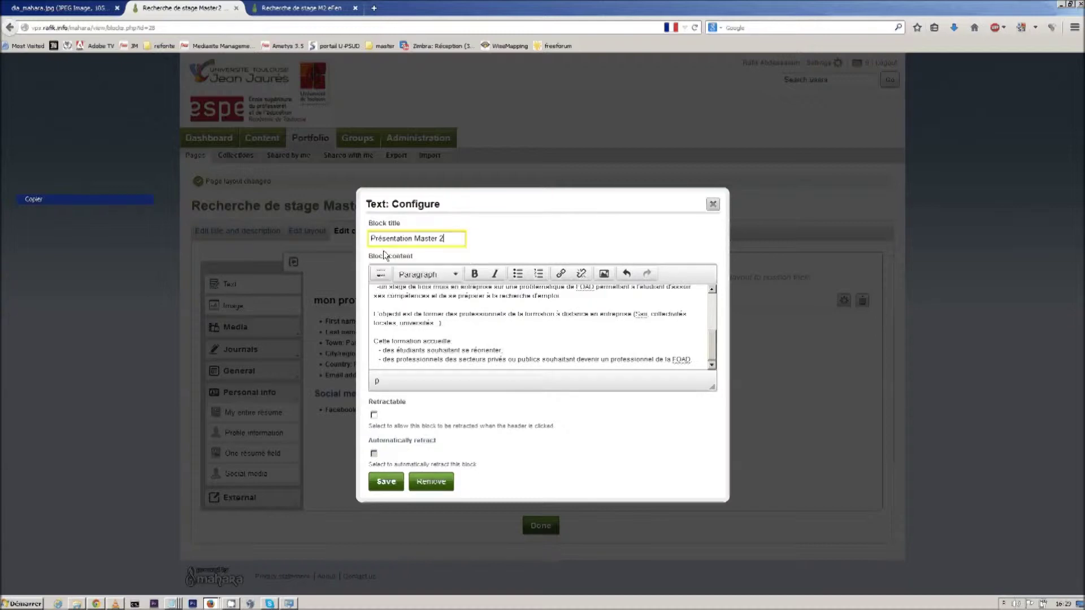
pyautogui.click(382, 487)
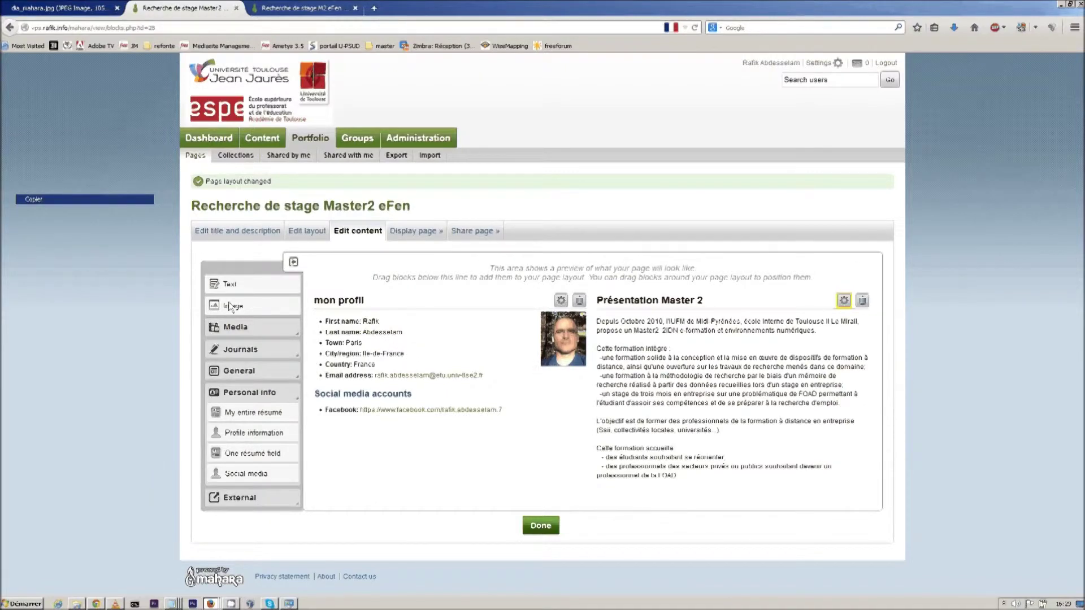
# Add a File(s) to download block in the page's second column, positioned after "Présentation Master 2".
pyautogui.click(227, 330)
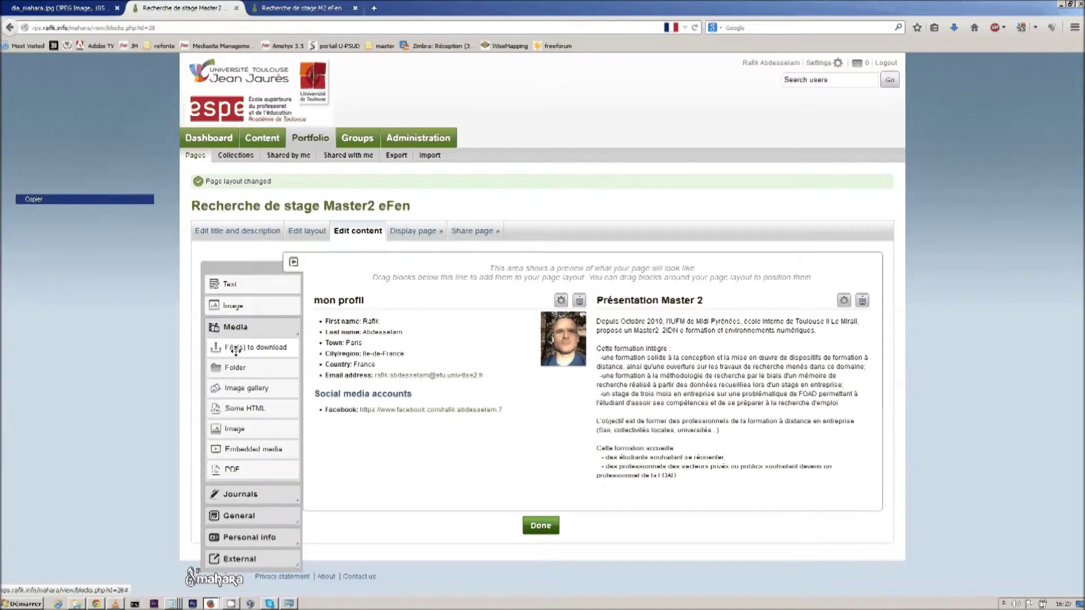
pyautogui.click(236, 350)
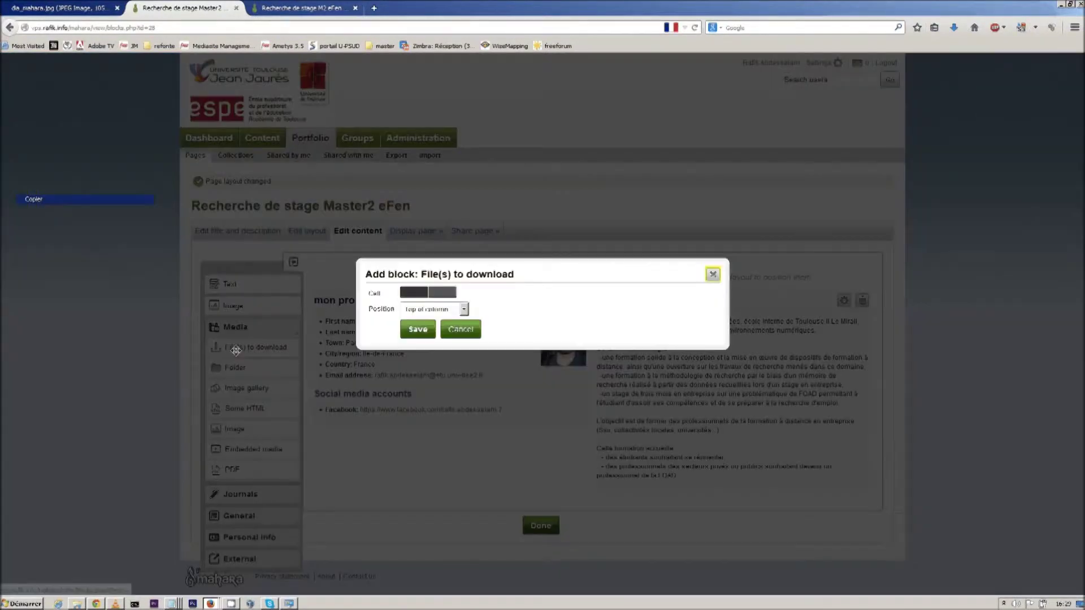
pyautogui.click(449, 292)
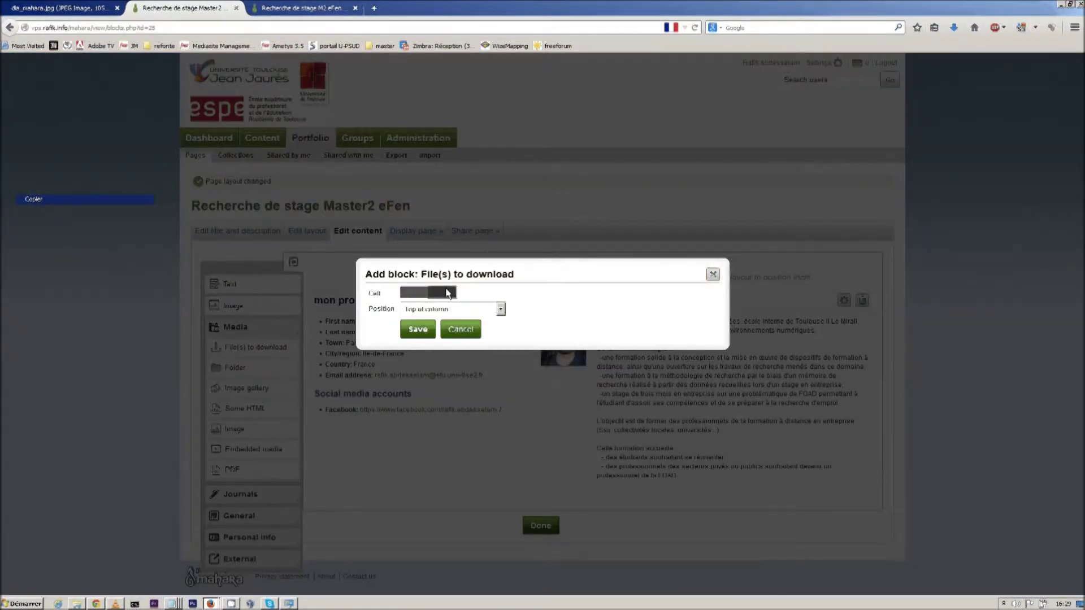
pyautogui.click(500, 310)
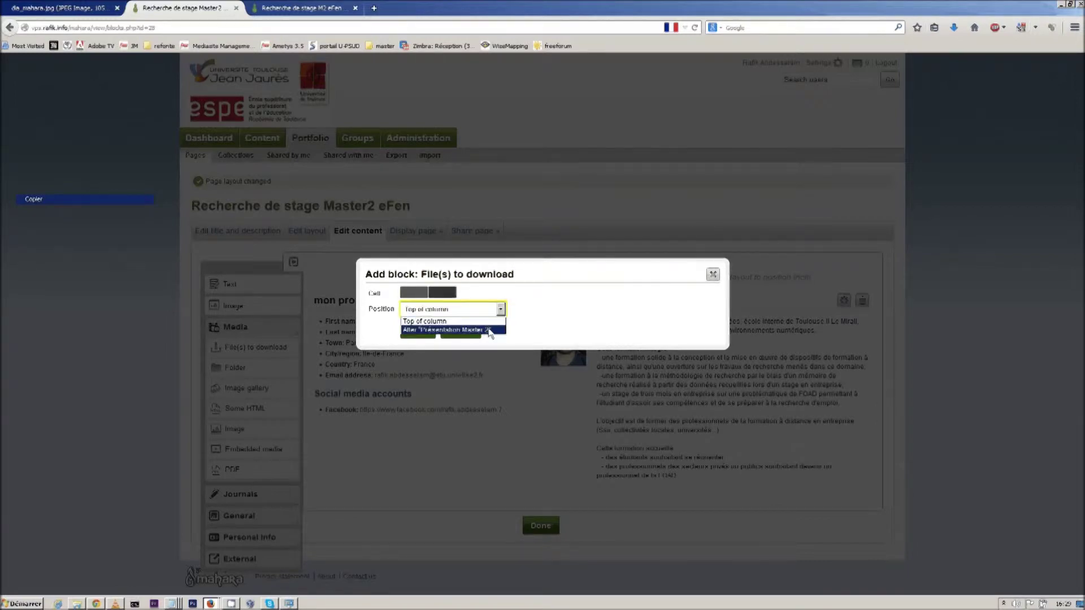
pyautogui.click(489, 331)
pyautogui.click(419, 335)
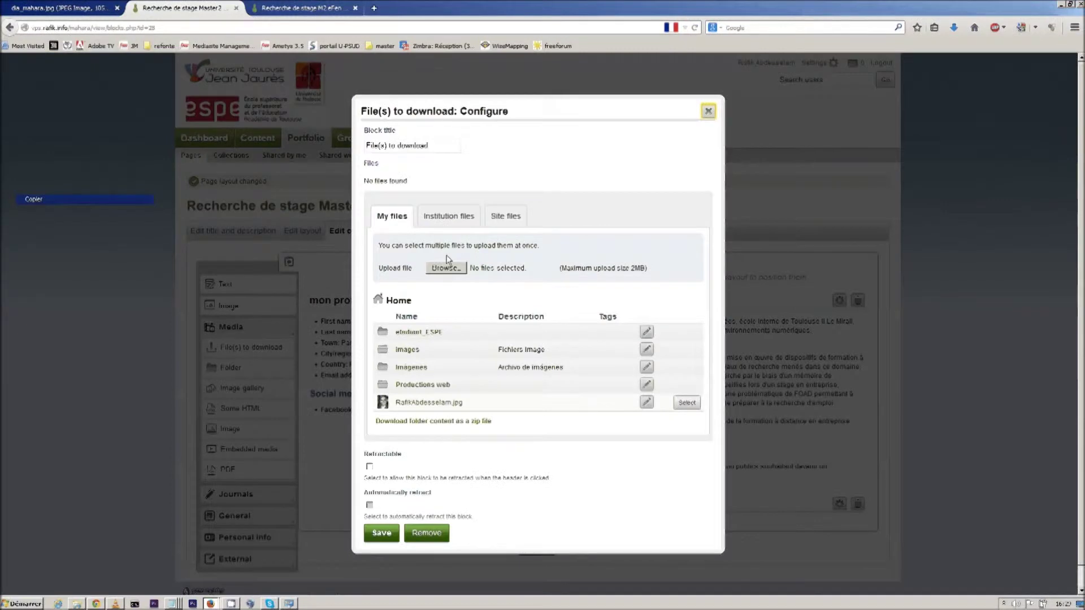
# Attach "Présentation de rentrée" from the etudiant_ESPE folder, title the block "Dossier de présentation" and save it.
pyautogui.click(419, 334)
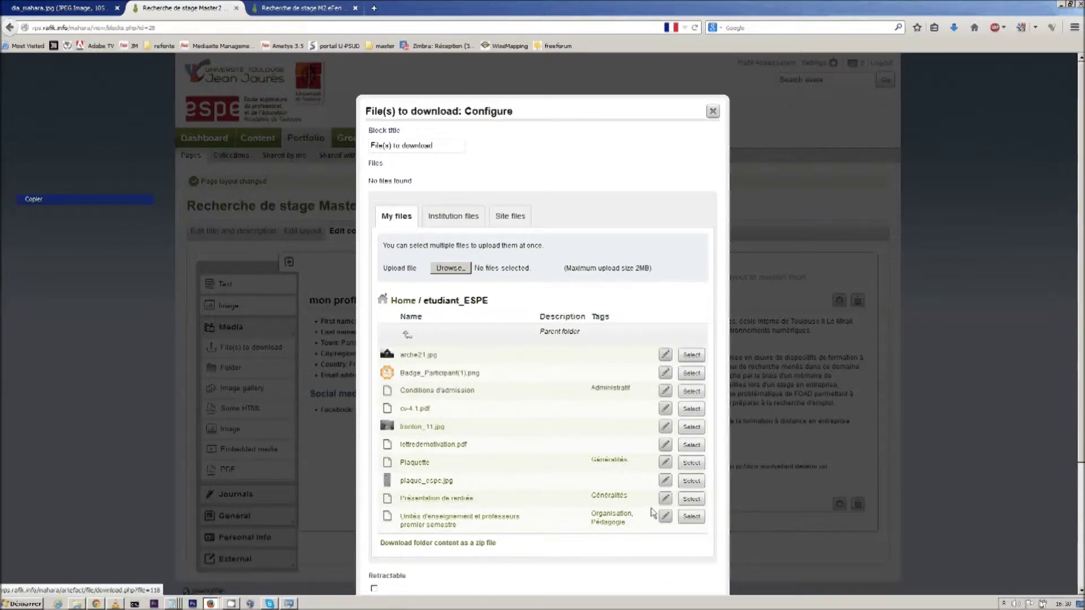
pyautogui.click(690, 500)
pyautogui.moveTo(435, 146); pyautogui.dragTo(346, 112)
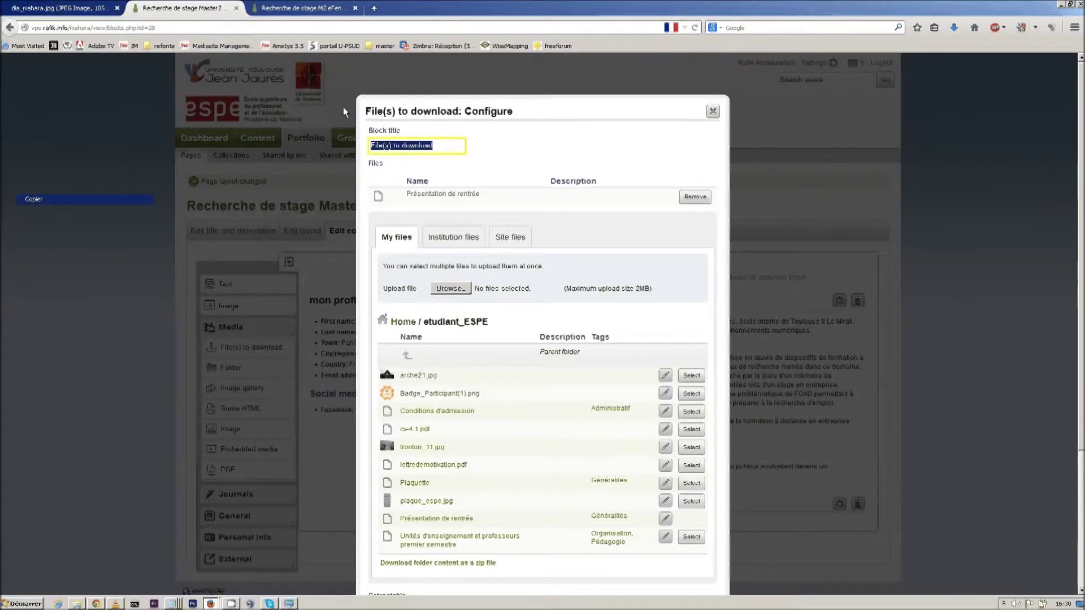
pyautogui.write('Présentation du')
pyautogui.press('BackSpace')
pyautogui.press('BackSpace')
pyautogui.press('BackSpace')
pyautogui.press('BackSpace')
pyautogui.hotkey('ctrl', 'BackSpace')
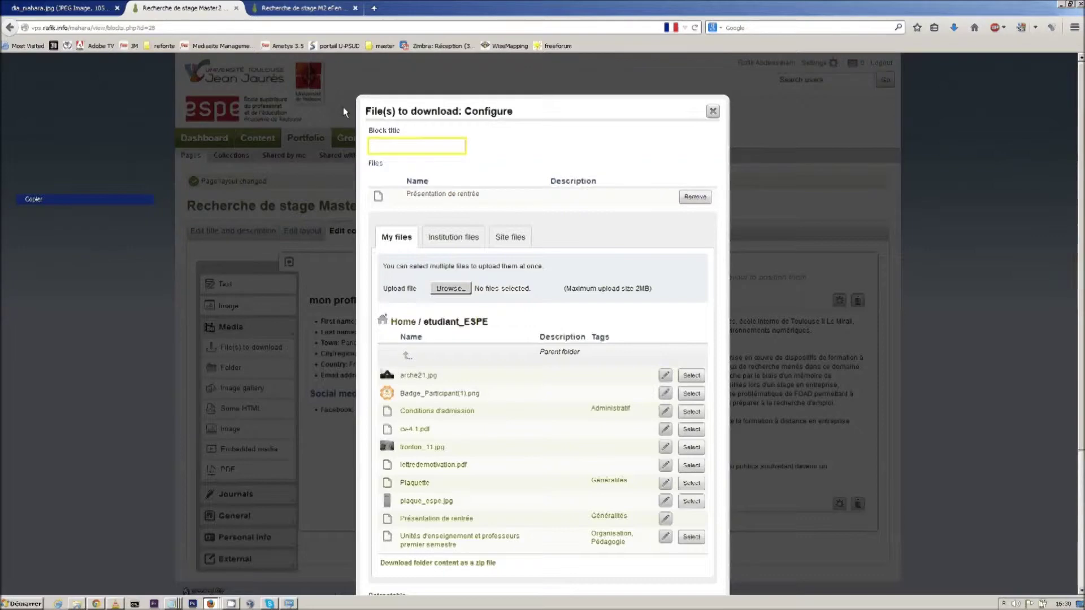
pyautogui.write('D')
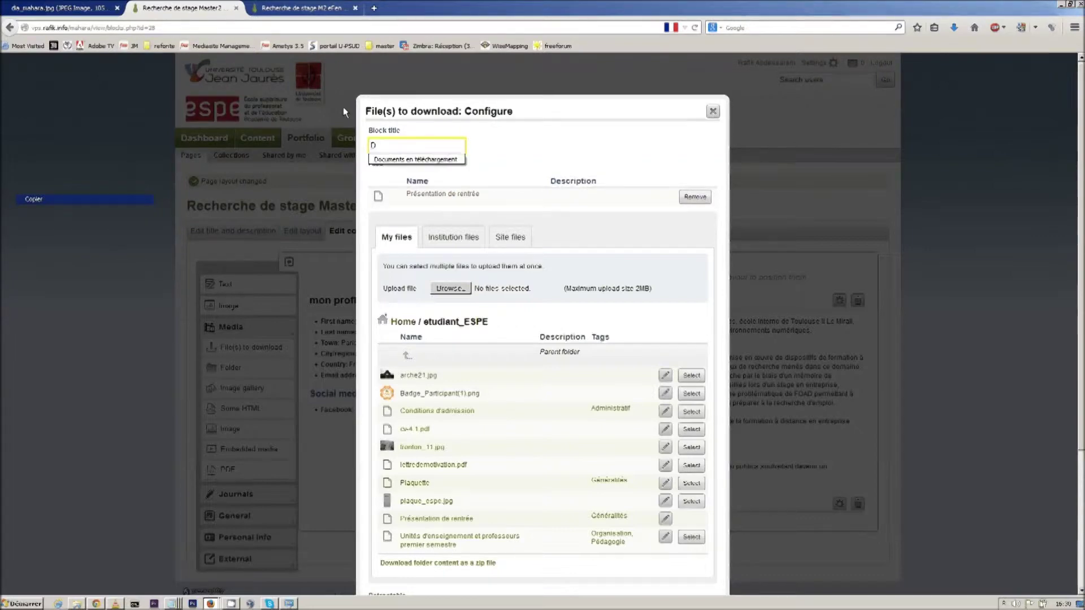
pyautogui.write('oss')
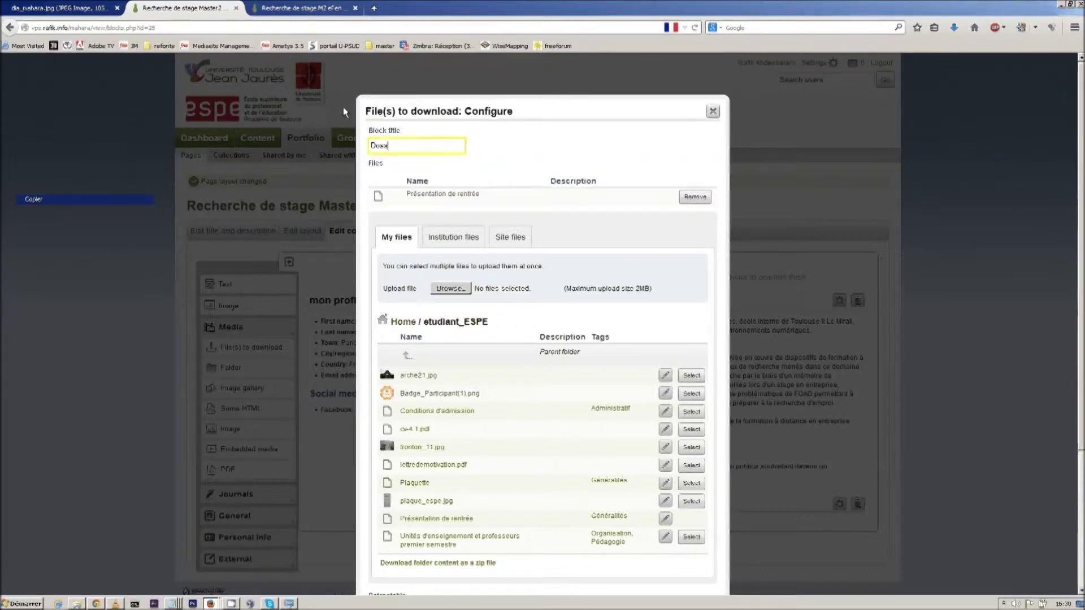
pyautogui.write('ier de présentation')
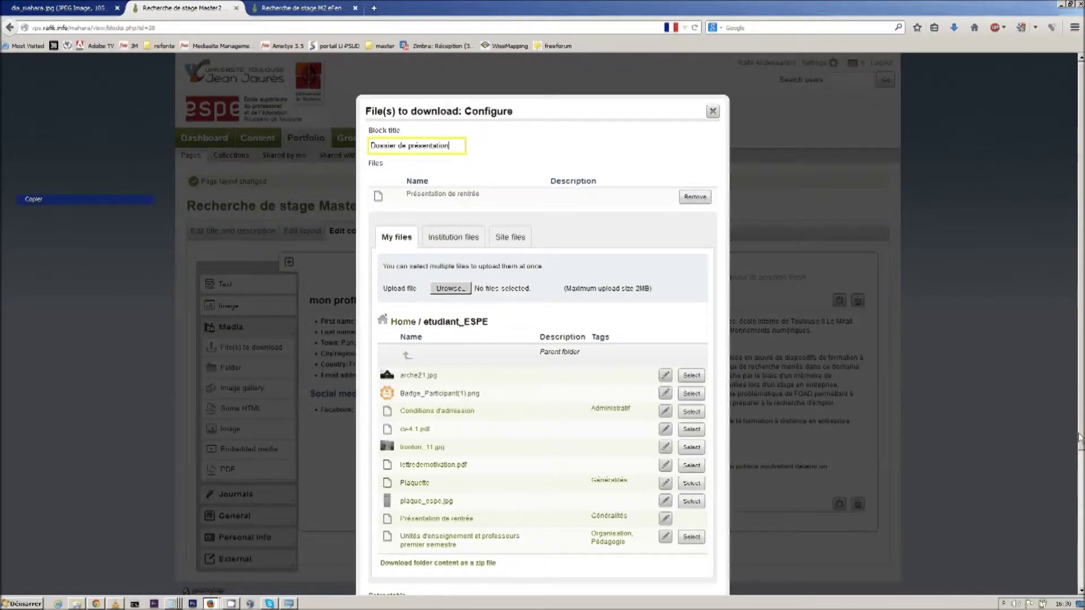
pyautogui.scroll(-4, 1079, 438)
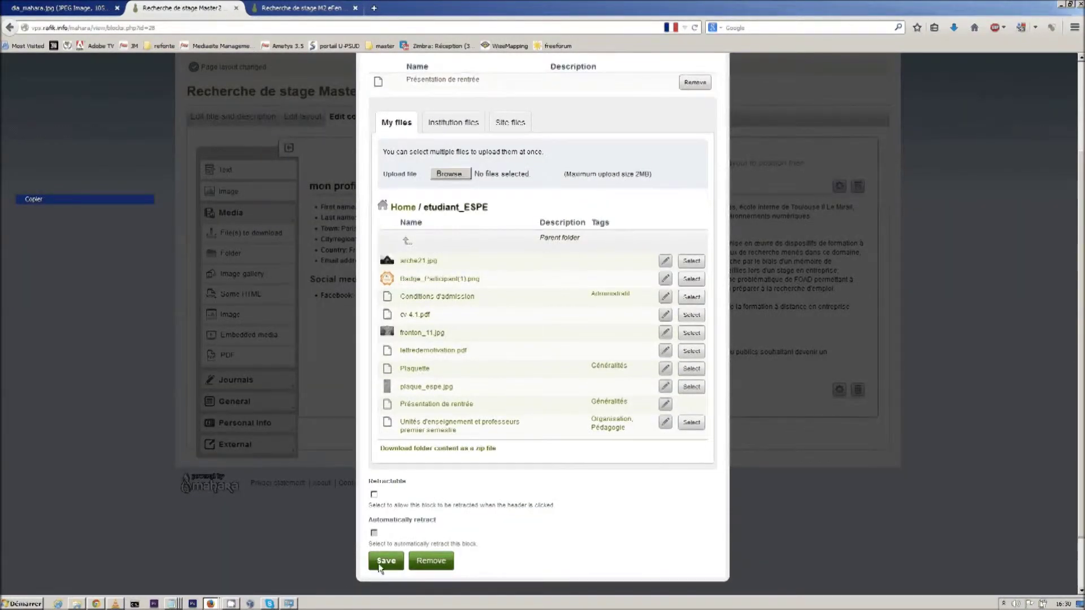
pyautogui.click(385, 561)
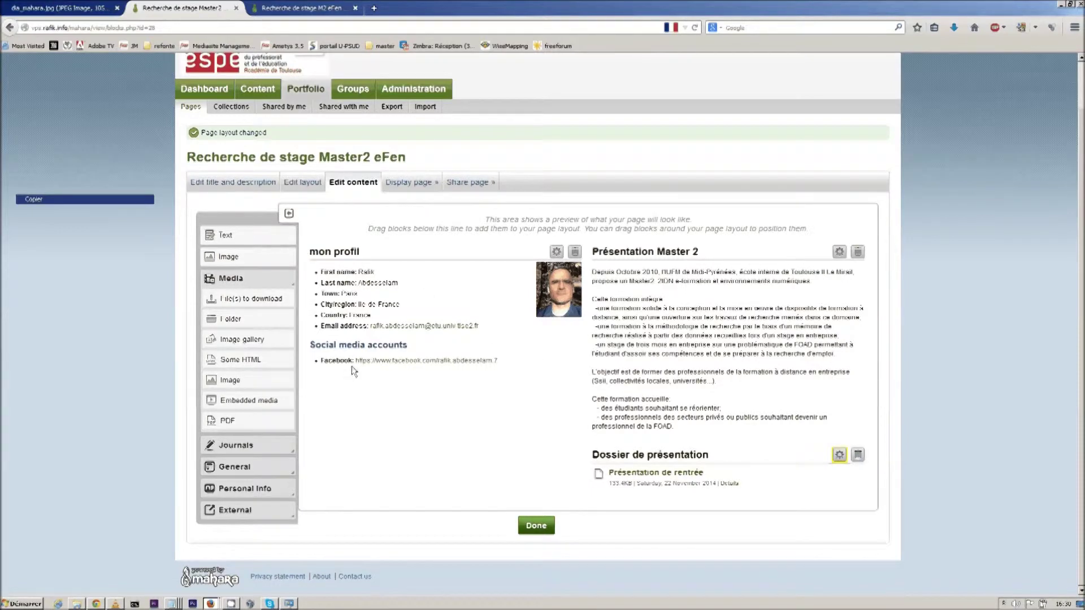
# Add a Text block after "mon profil" in the first column and title it "Lettre de motivation".
pyautogui.click(228, 235)
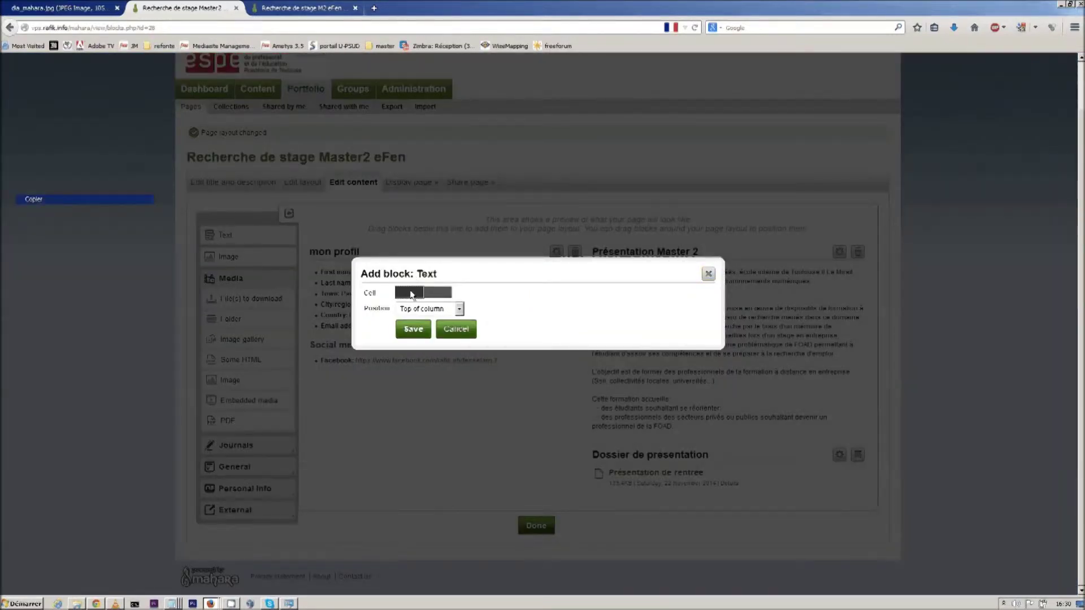
pyautogui.click(460, 309)
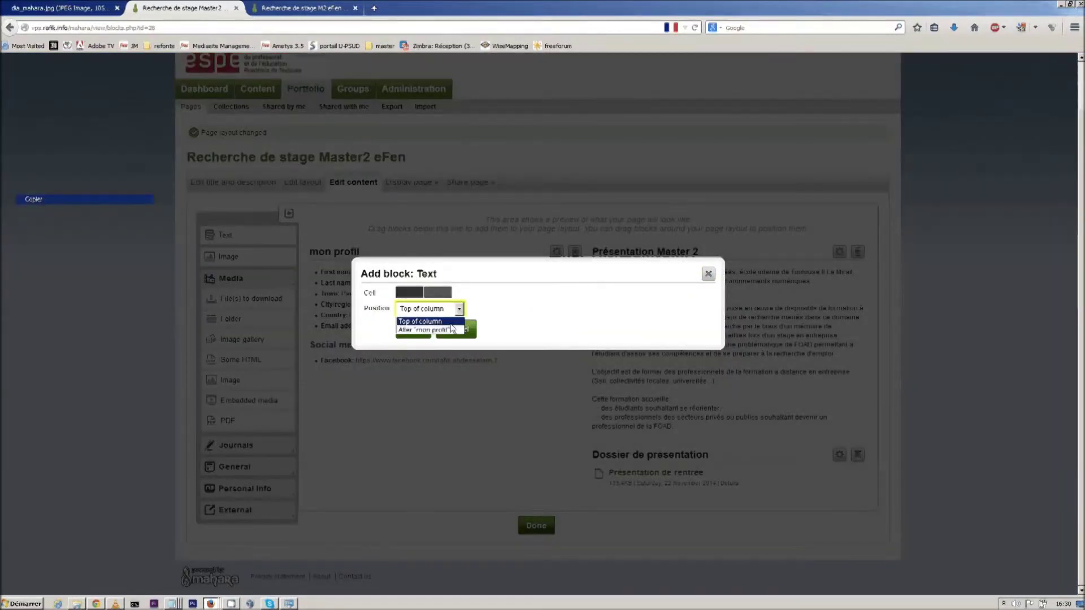
pyautogui.click(447, 329)
pyautogui.click(415, 329)
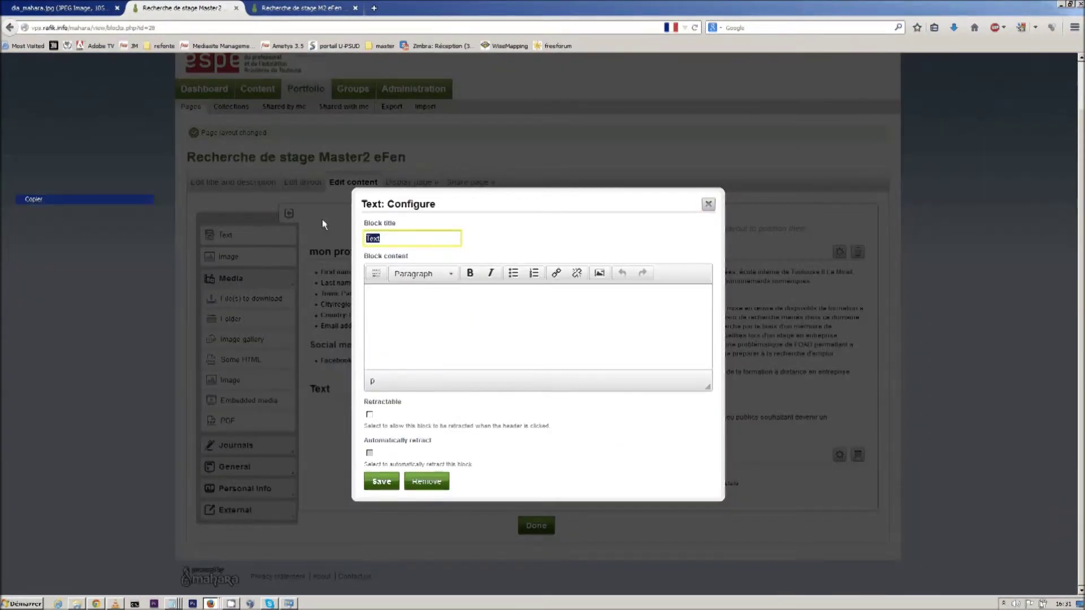
pyautogui.write('Lettre')
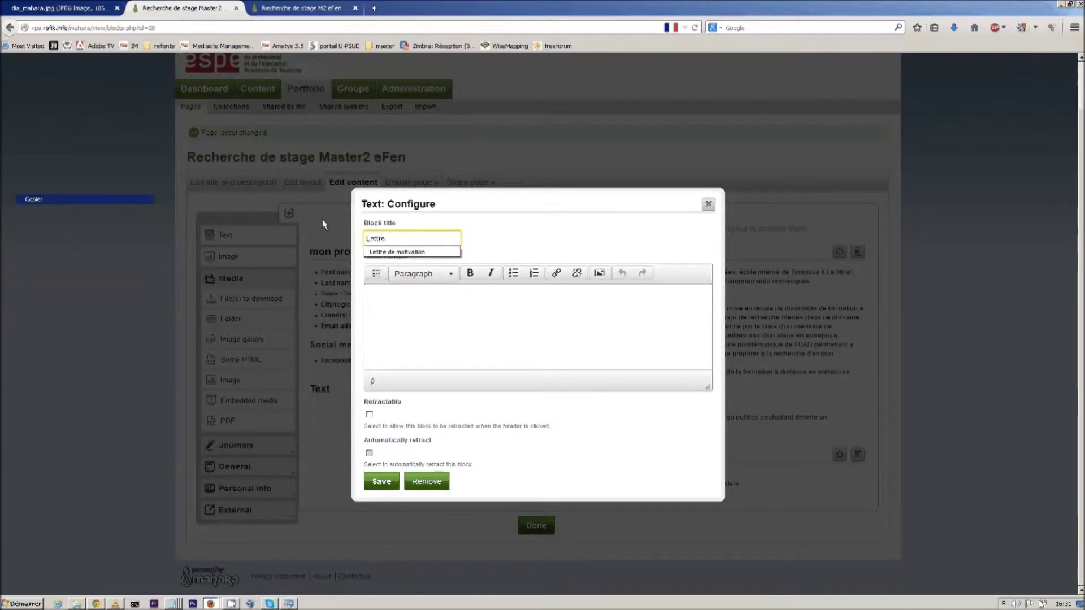
pyautogui.press('Down')
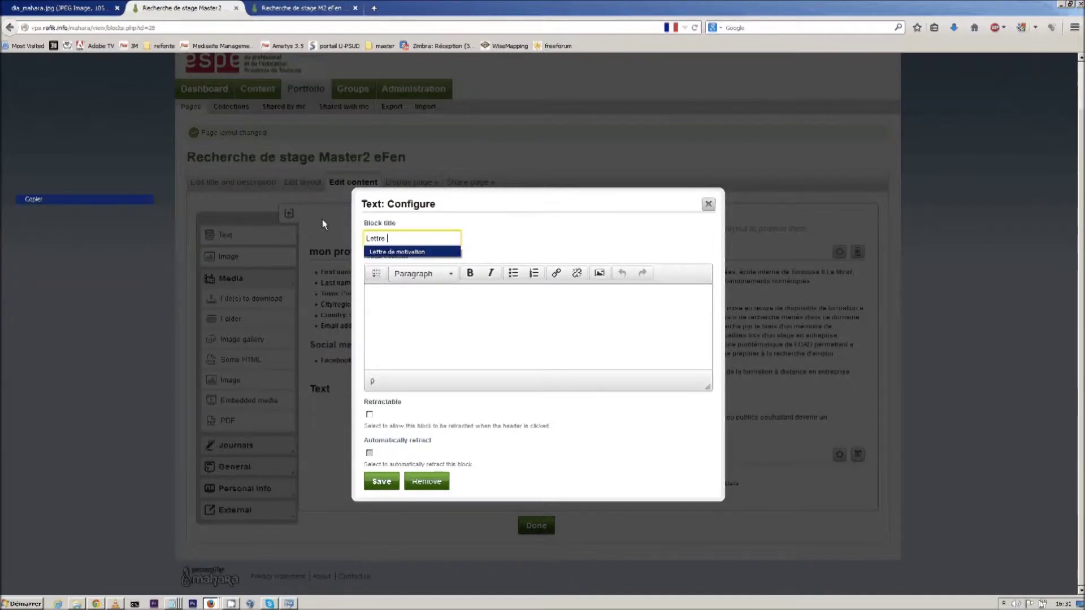
pyautogui.press('Return')
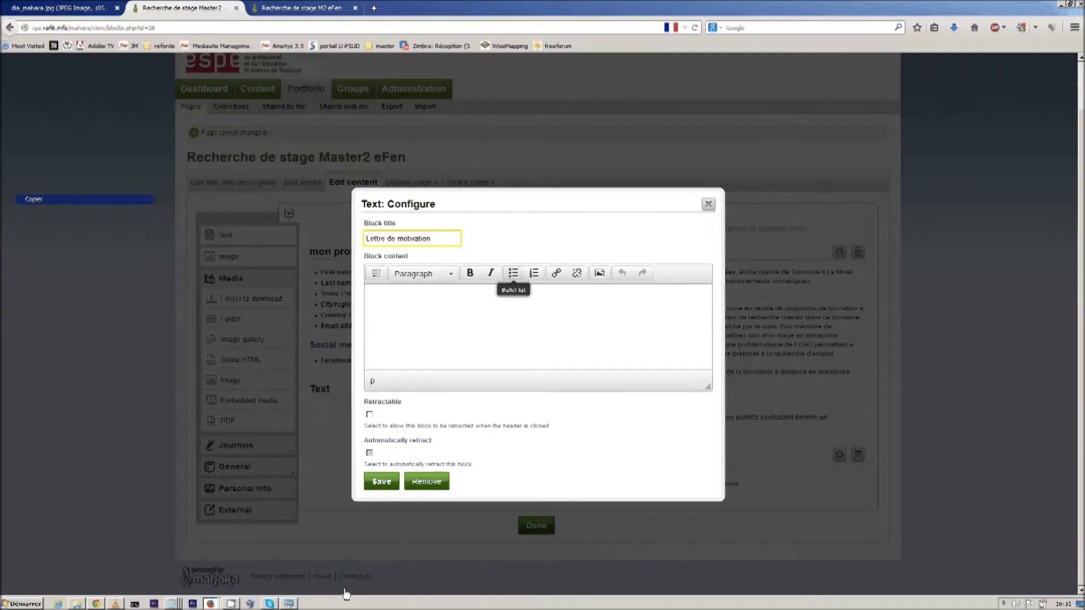
# Open lettredemotivation.txt from the sequence folder in the file explorer and copy the whole letter.
pyautogui.click(172, 603)
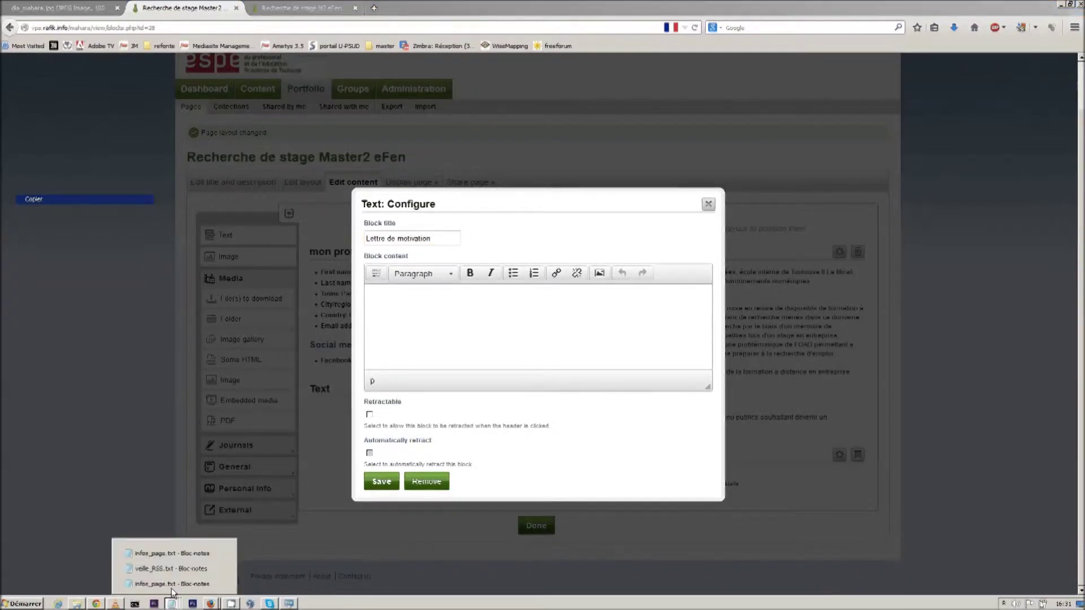
pyautogui.click(77, 603)
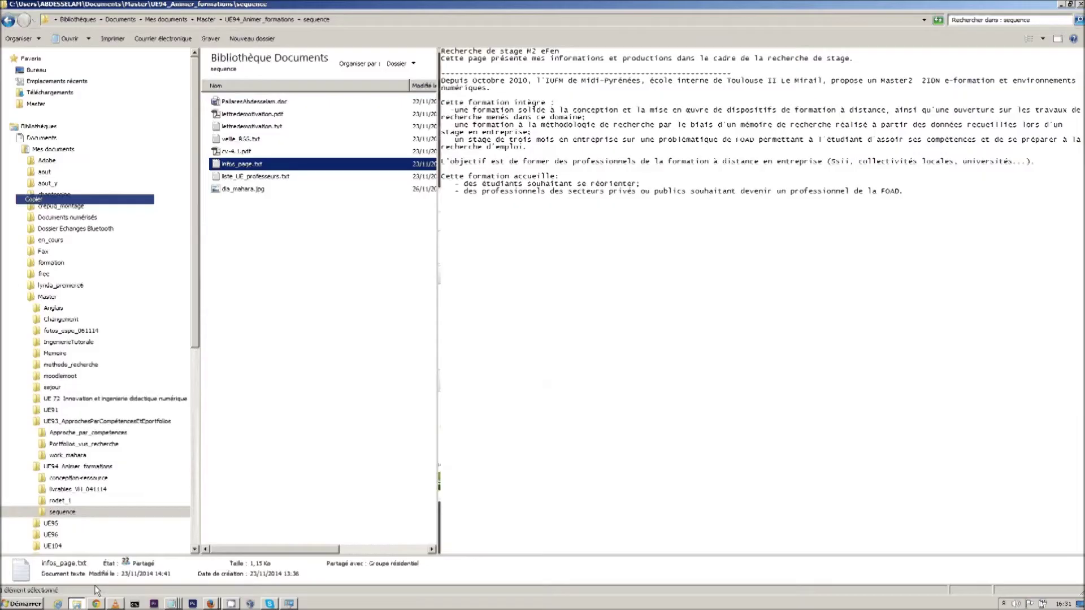
pyautogui.doubleClick(264, 127)
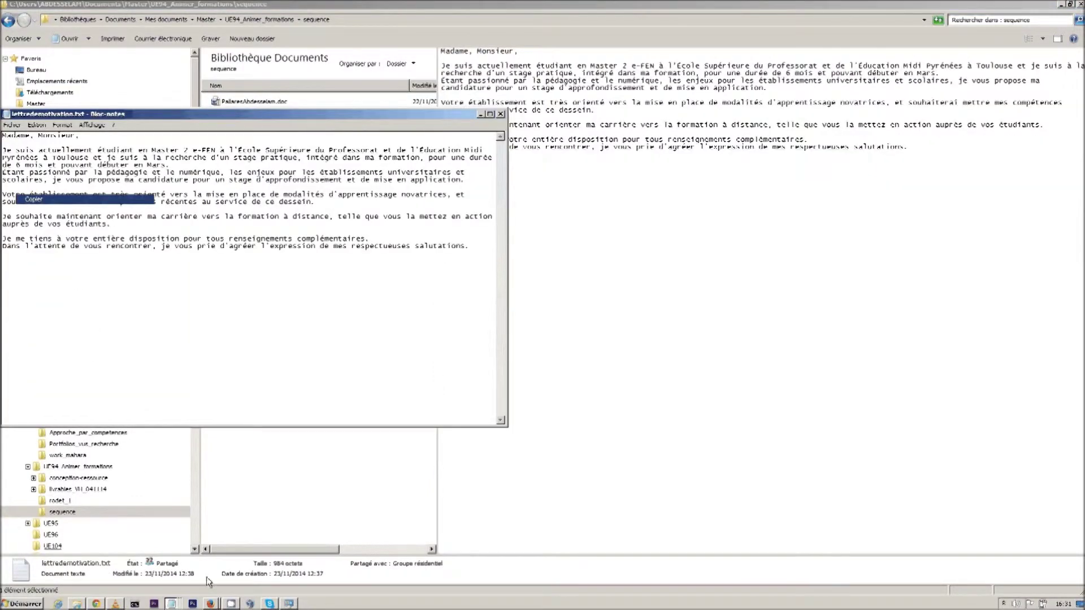
pyautogui.click(210, 604)
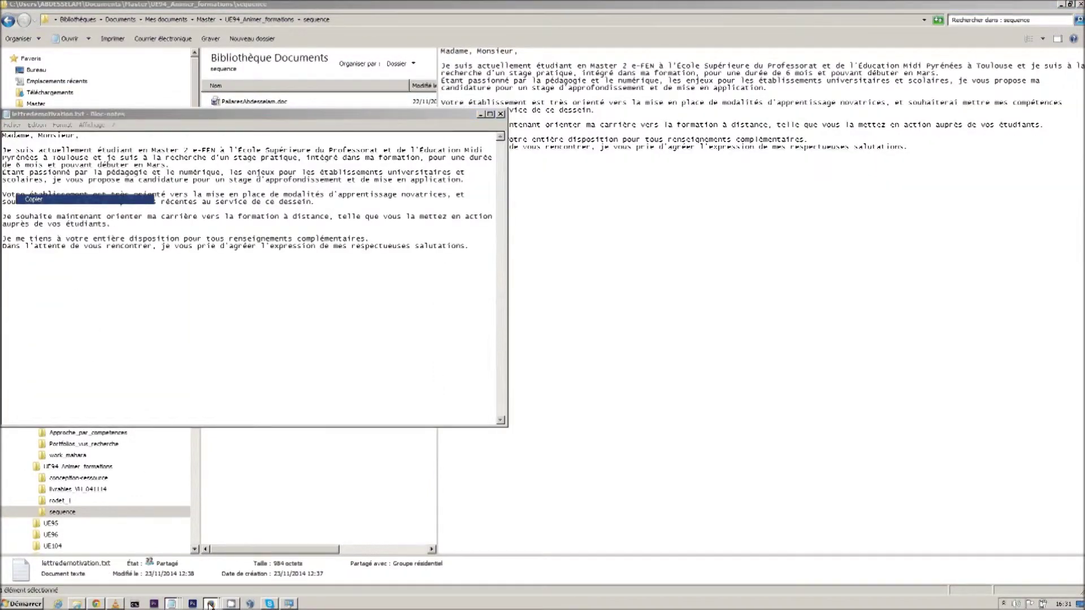
pyautogui.click(188, 329)
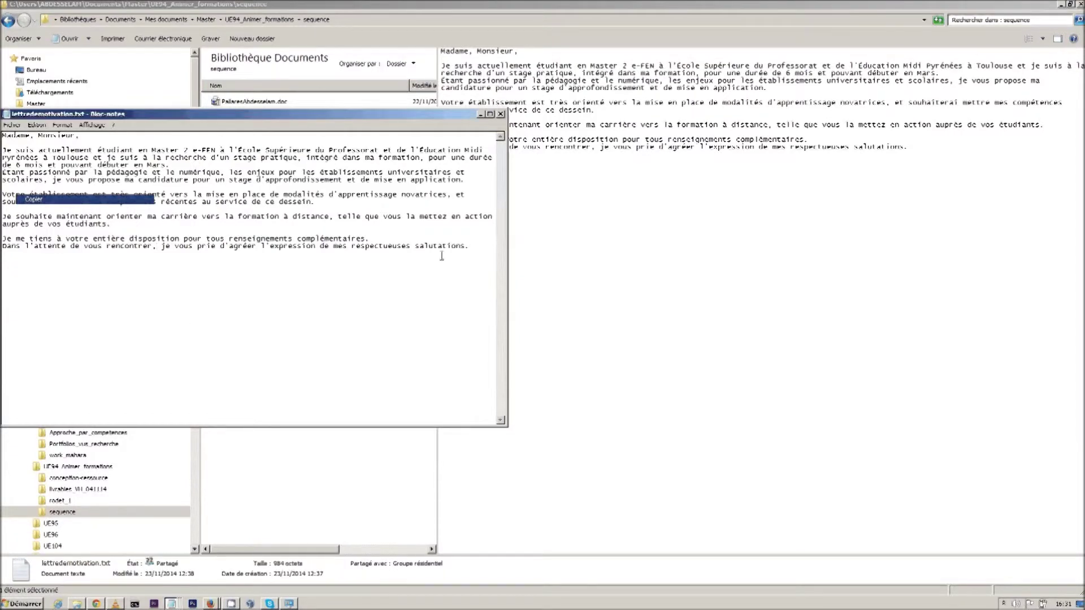
pyautogui.moveTo(469, 247); pyautogui.dragTo(2, 135)
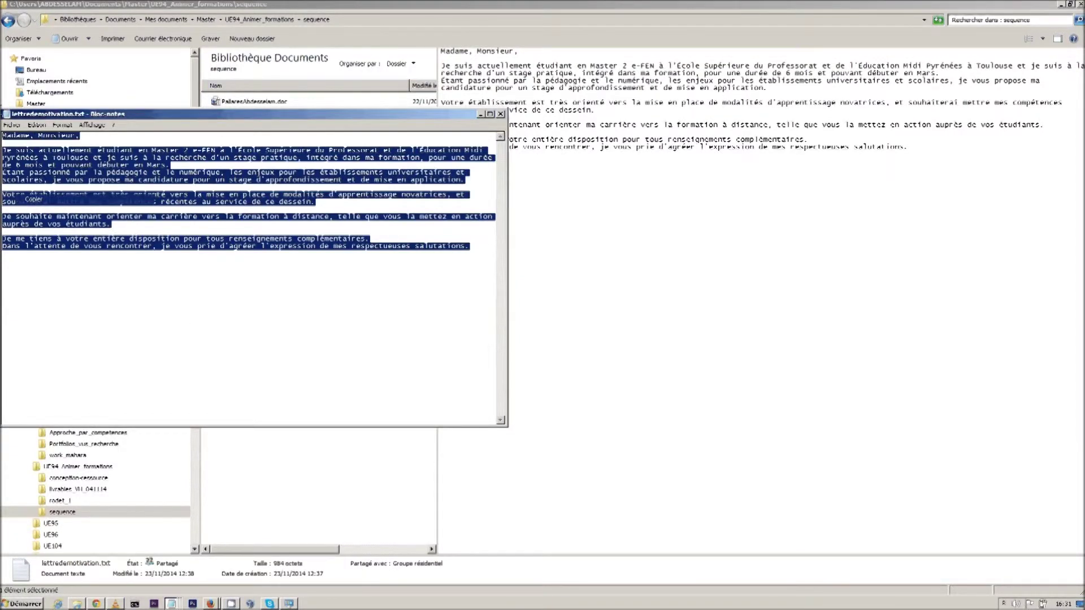
pyautogui.rightClick(34, 170)
pyautogui.click(54, 203)
# Switch back to Mahara in Firefox, paste the letter as the block content and save the block.
pyautogui.moveTo(232, 603)
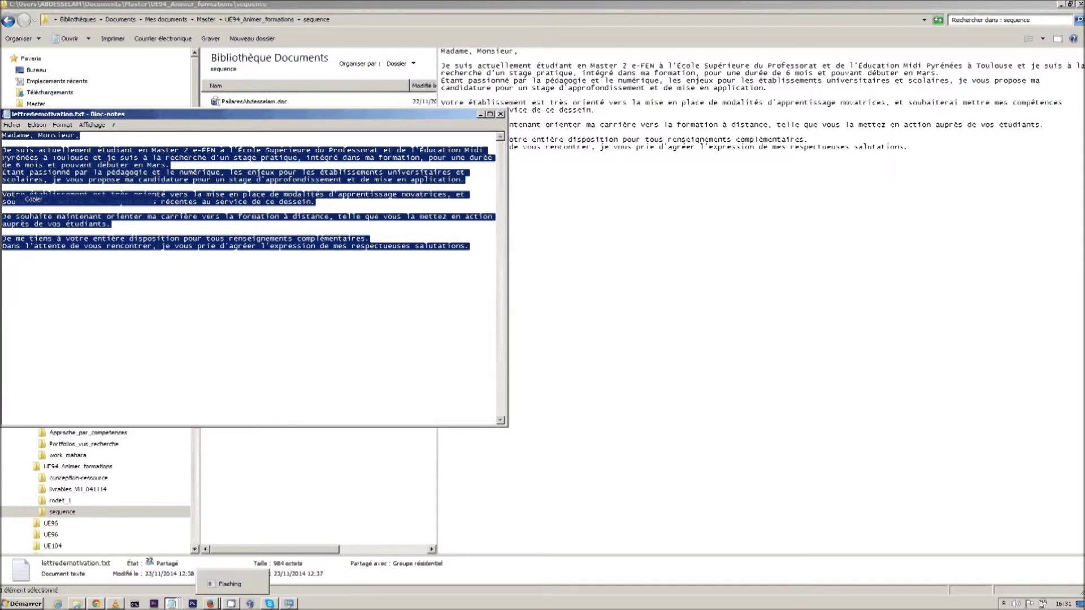
pyautogui.click(210, 604)
pyautogui.click(204, 583)
pyautogui.click(402, 310)
pyautogui.rightClick(403, 296)
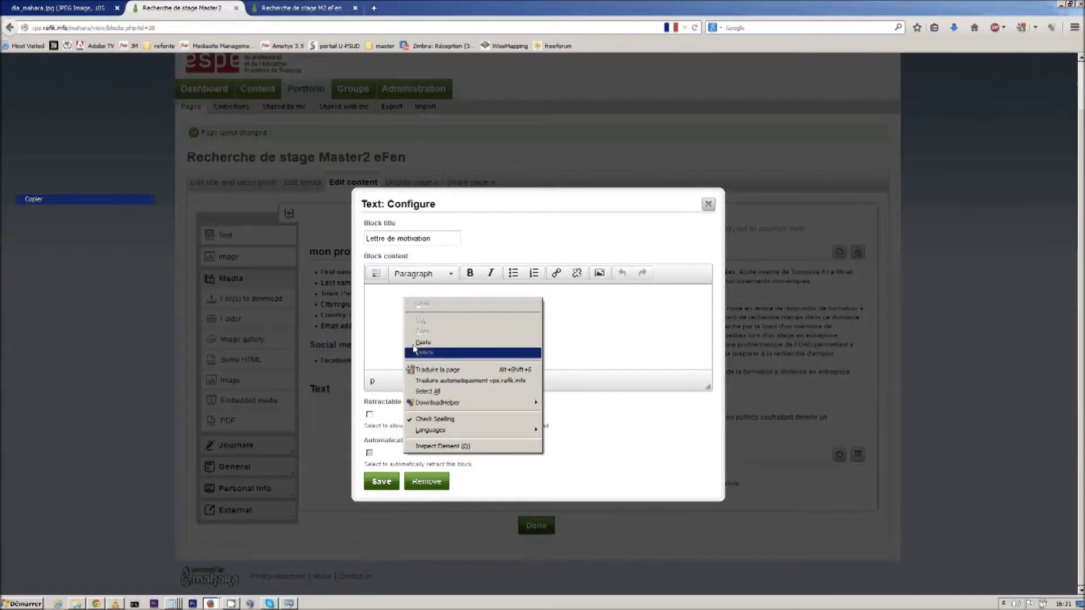
pyautogui.click(423, 342)
pyautogui.click(377, 483)
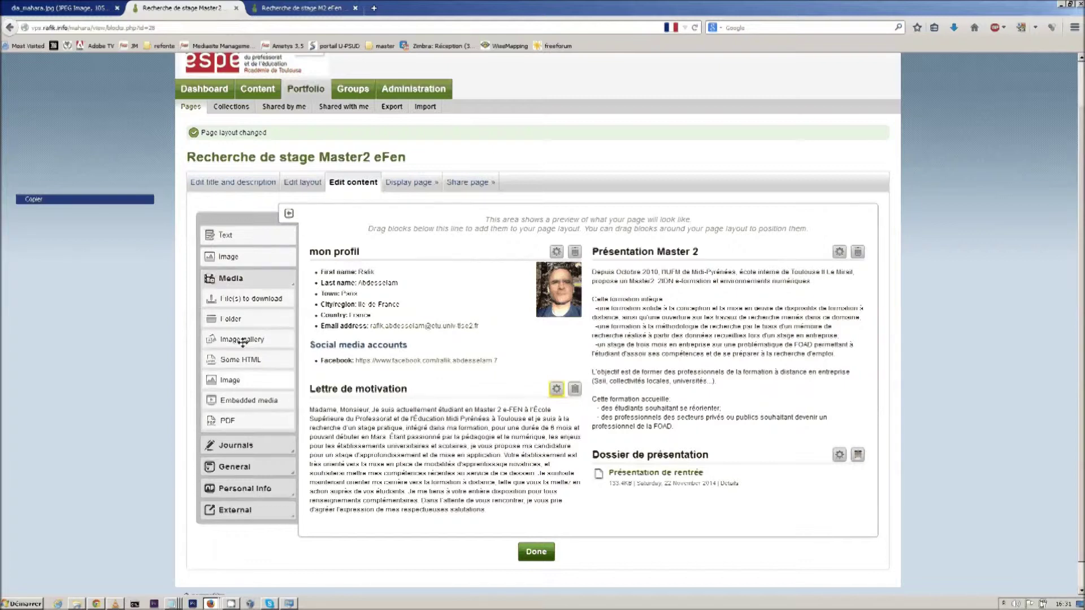
# Add a File(s) to download block after "Lettre de motivation" in the first column and attach lettredemotivation.pdf from the etudiant_ESPE folder.
pyautogui.click(231, 299)
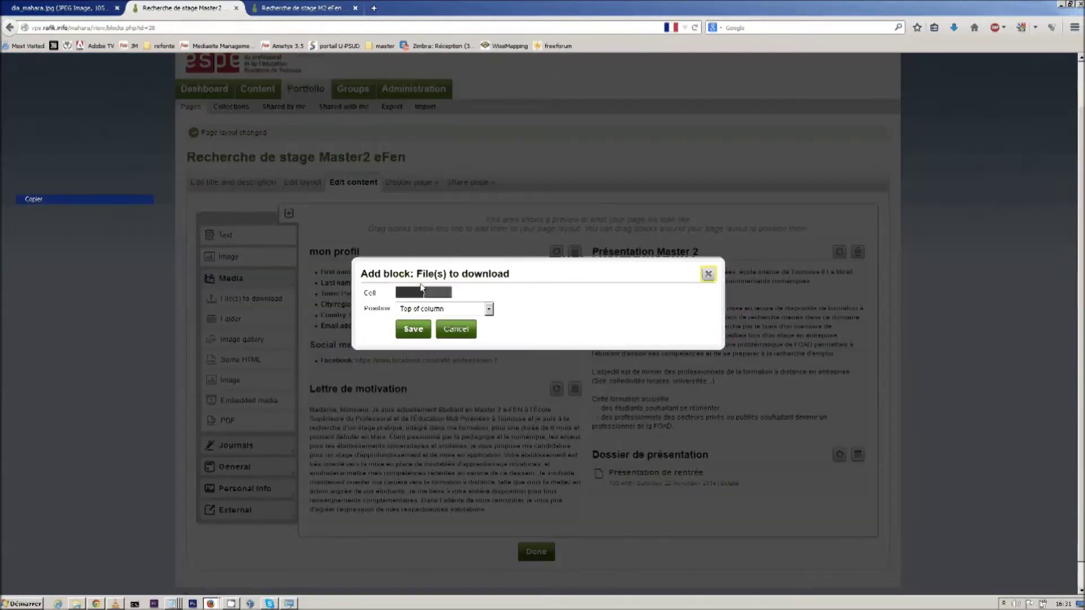
pyautogui.click(488, 310)
pyautogui.click(438, 338)
pyautogui.click(423, 328)
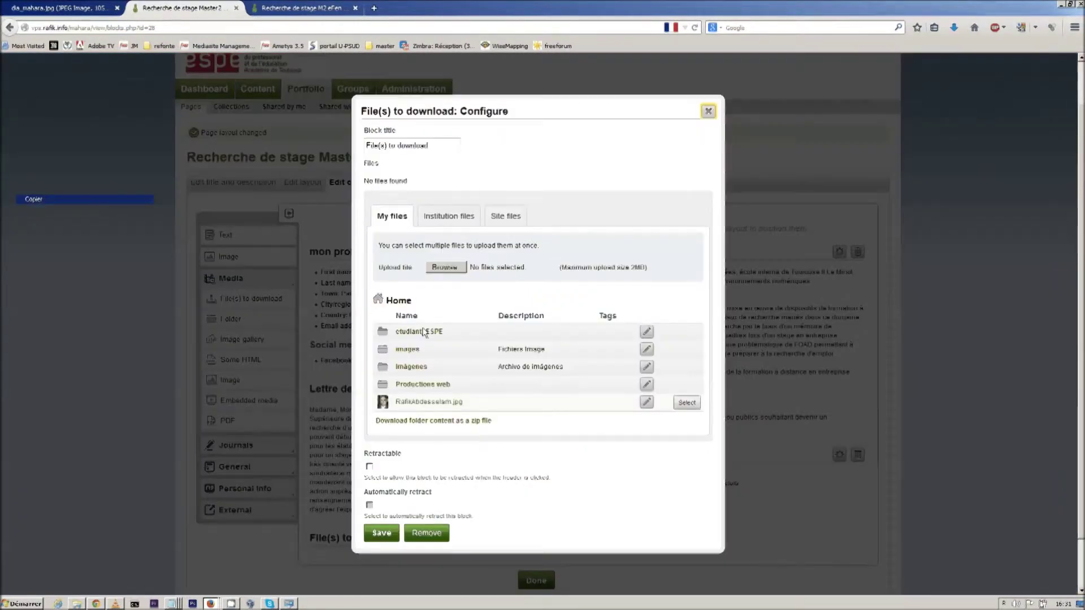
pyautogui.click(425, 333)
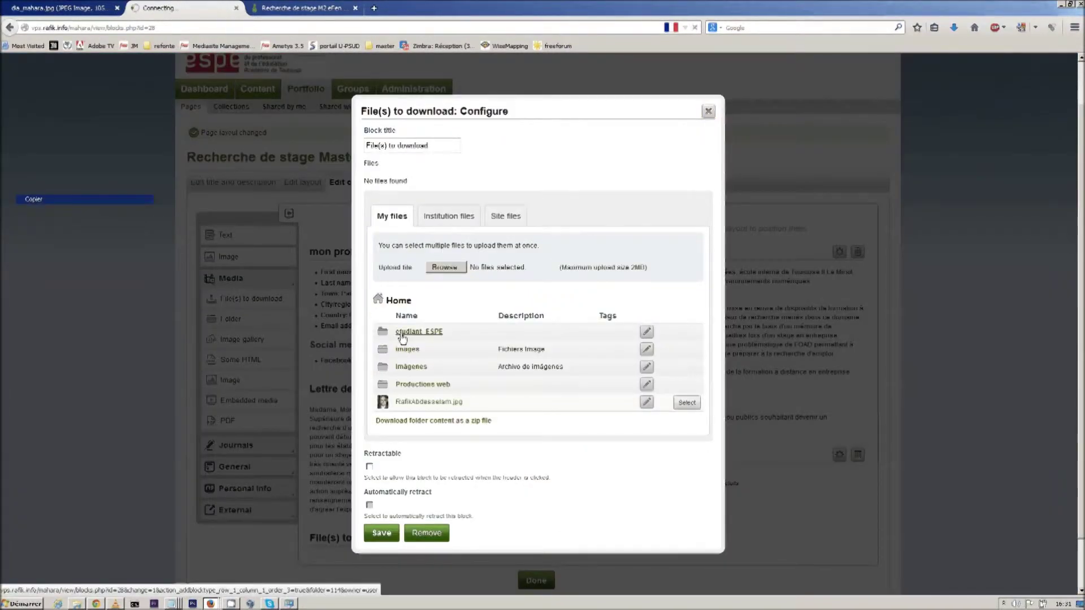
pyautogui.scroll(-4, 421, 393)
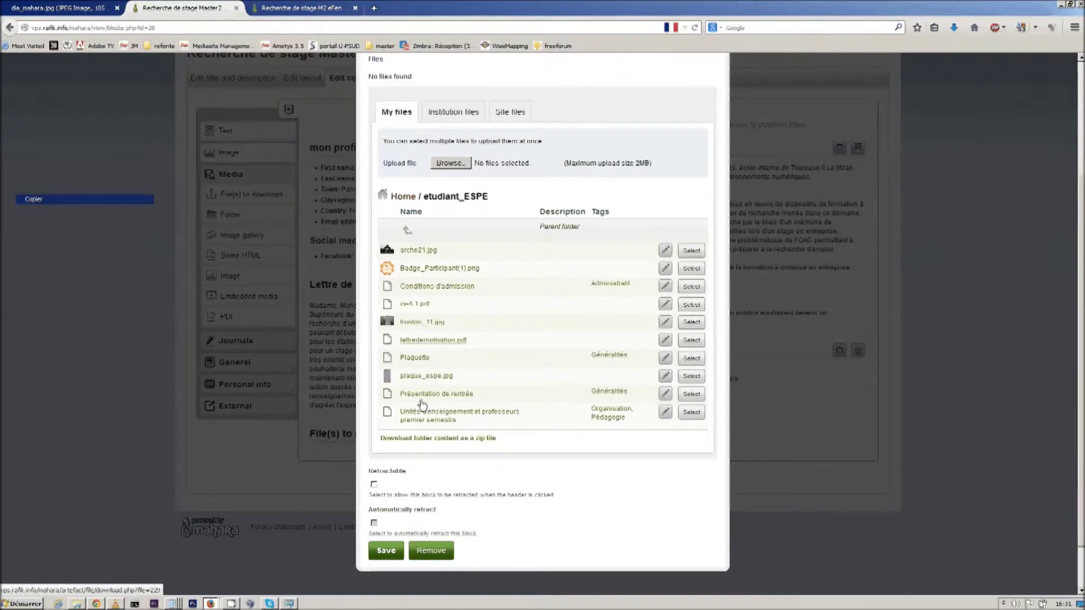
pyautogui.click(700, 325)
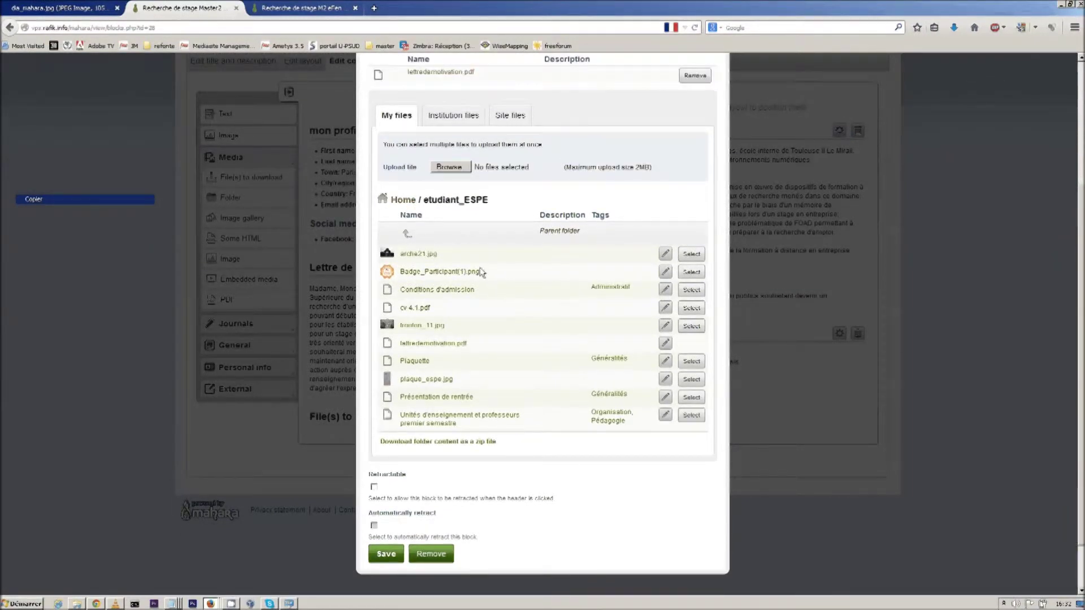
# Title the block "Lettre de motivation à télécharger" and save it.
pyautogui.scroll(5, 505, 118)
pyautogui.moveTo(441, 195); pyautogui.dragTo(370, 195)
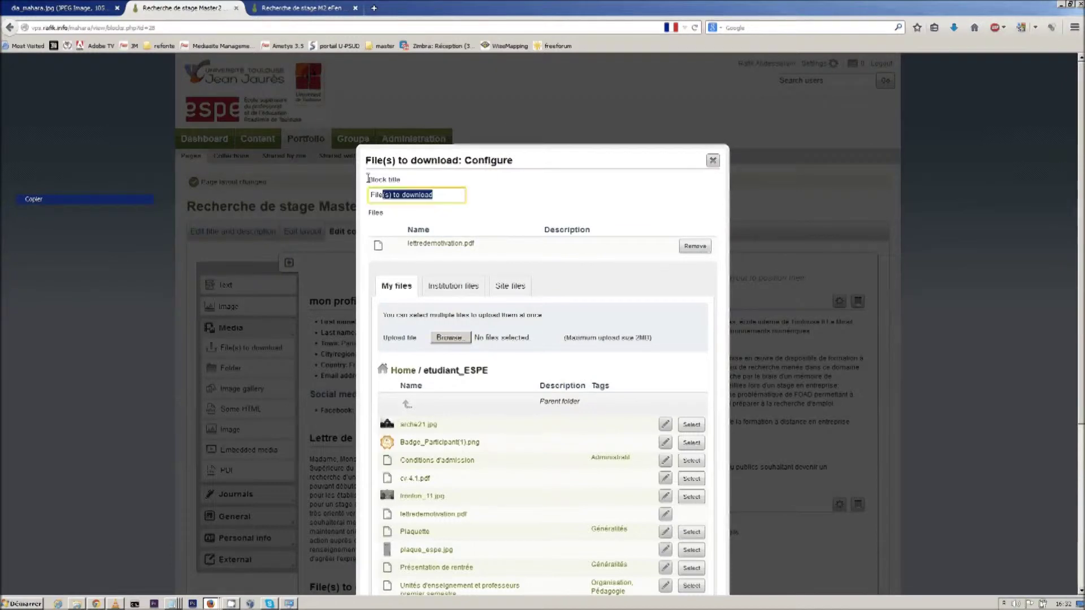
pyautogui.write('L')
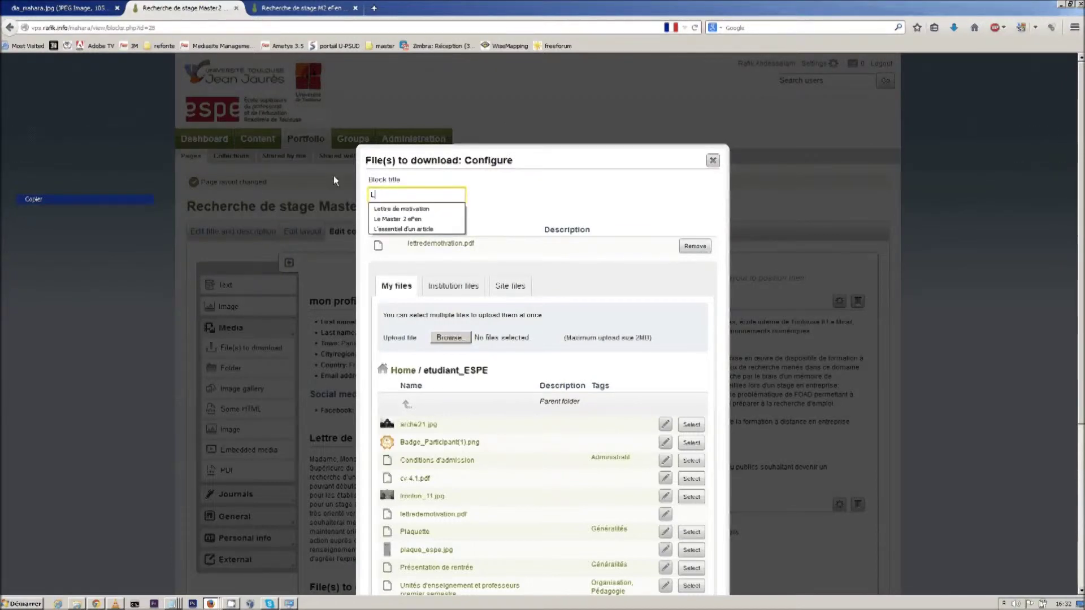
pyautogui.write('ettre de')
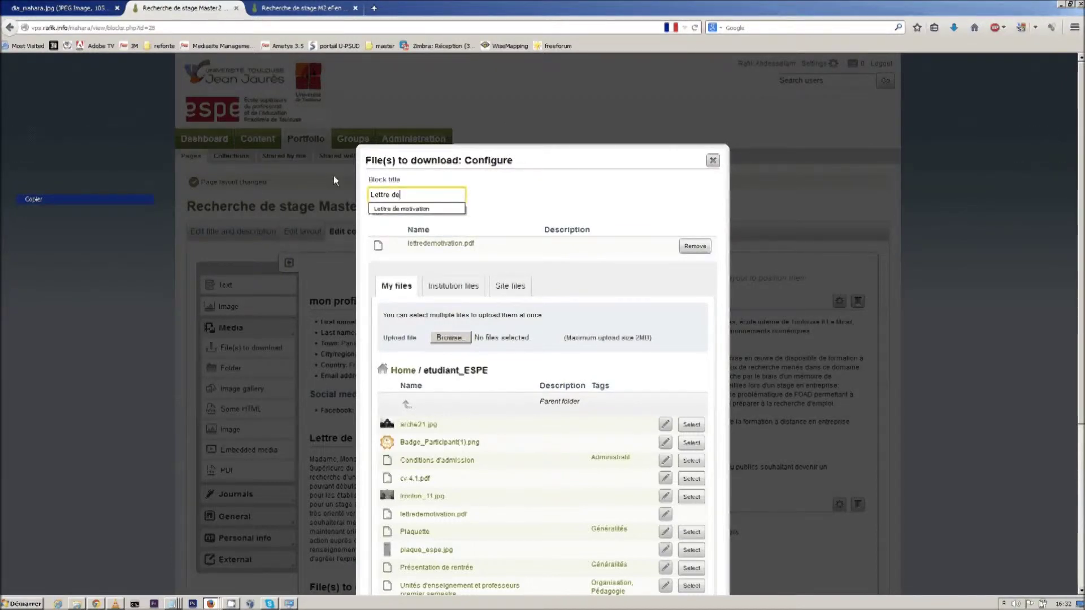
pyautogui.write(' motivation à té')
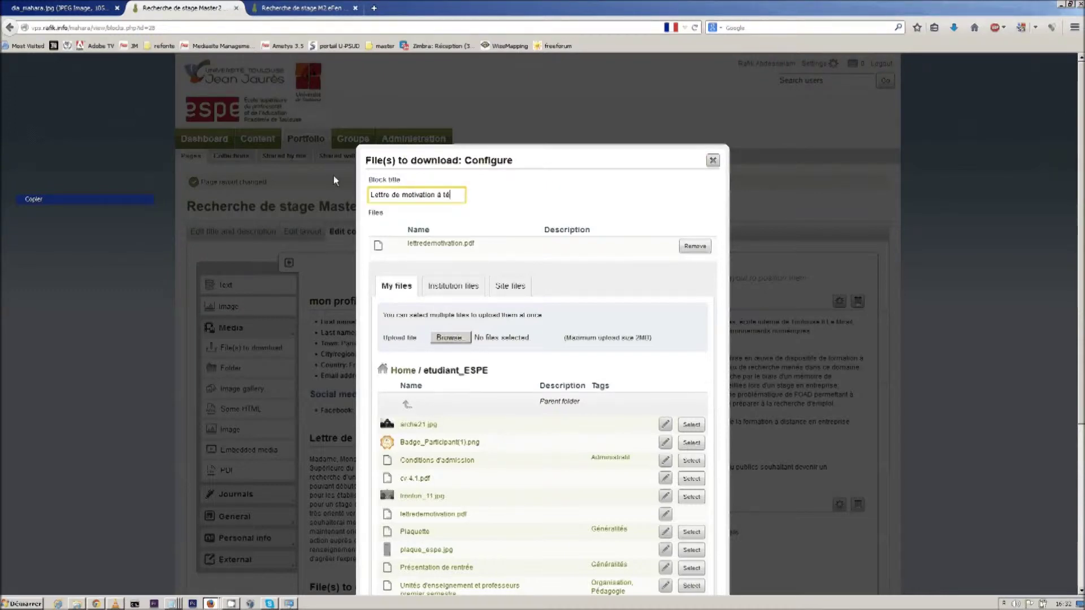
pyautogui.write('lécharger')
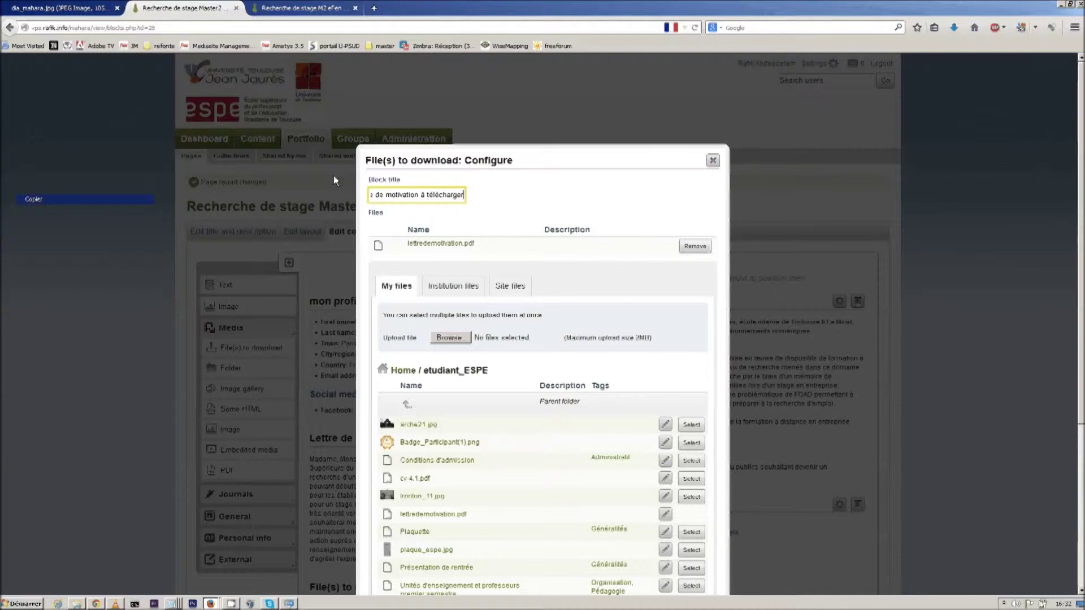
pyautogui.scroll(-1, 846, 391)
pyautogui.scroll(-5, 846, 391)
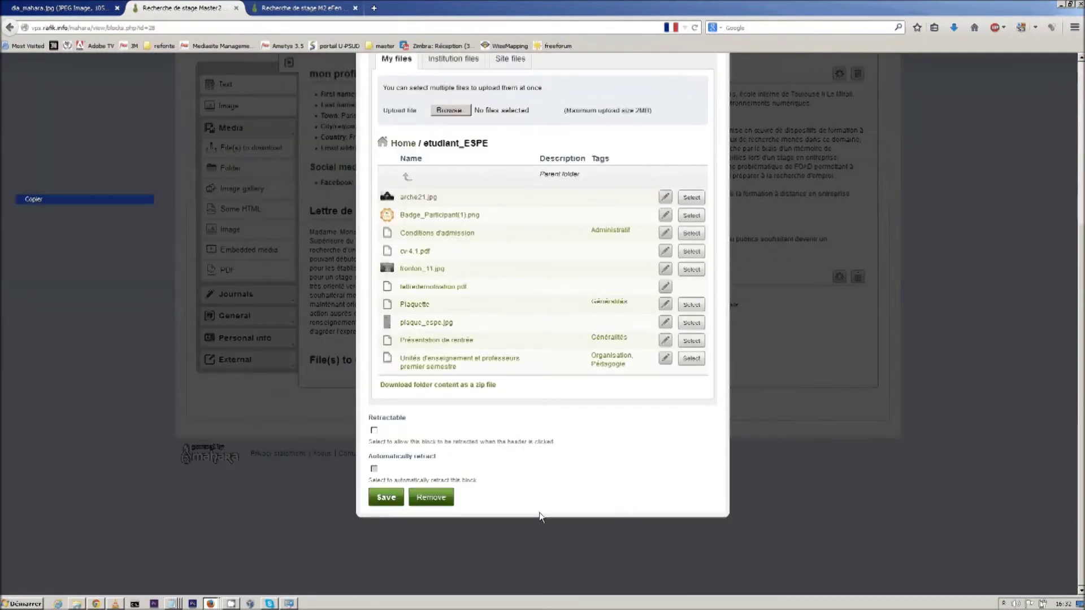
pyautogui.click(385, 497)
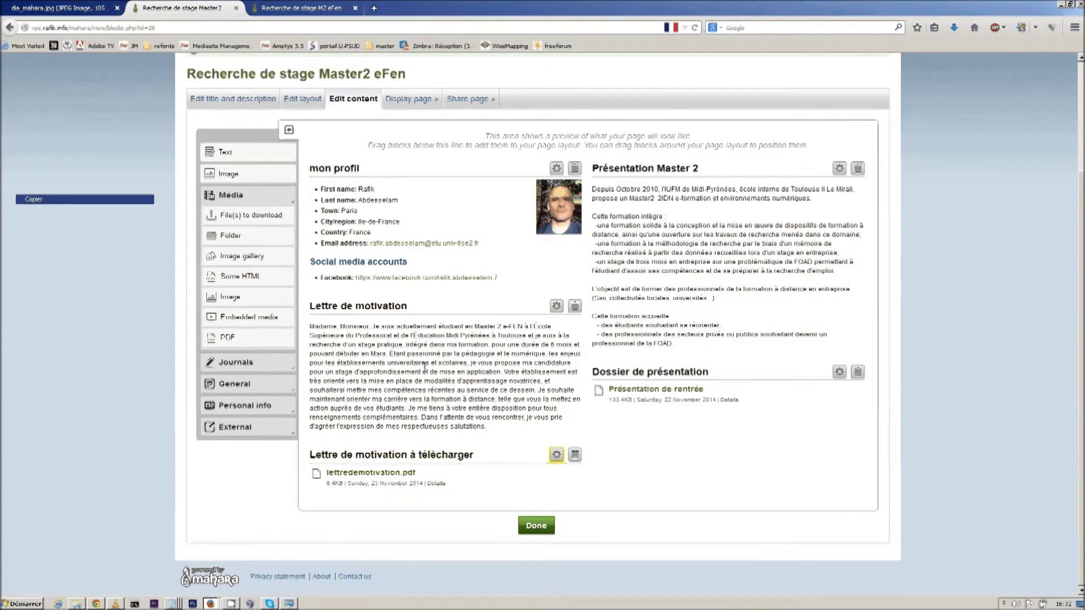
# Add a File(s) to download block after "Lettre de motivation à télécharger" in the first column and attach cv-4.1.pdf from the etudiant_ESPE folder.
pyautogui.click(253, 219)
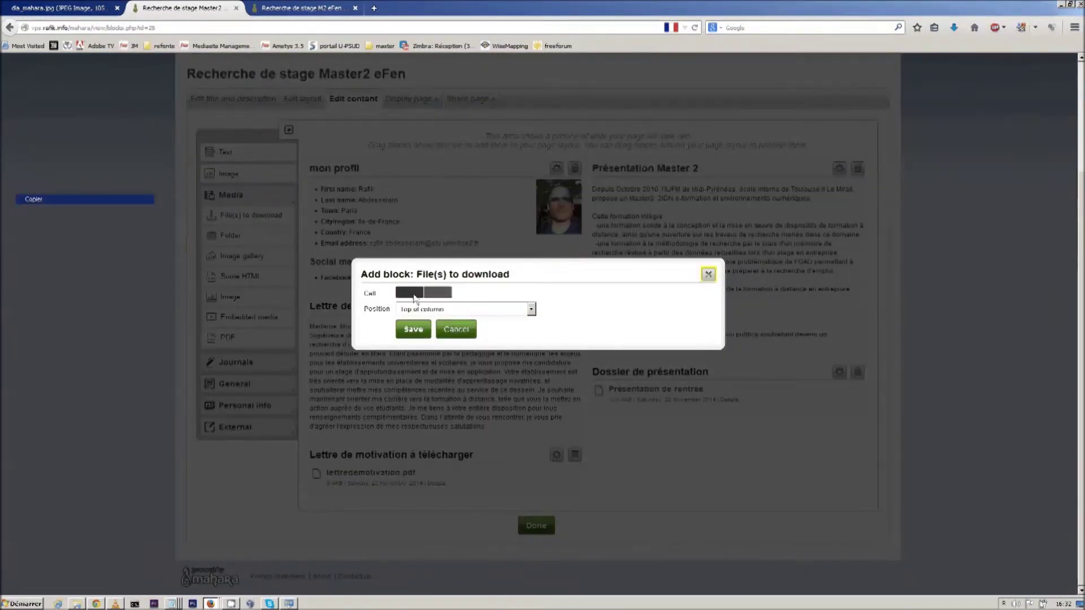
pyautogui.click(531, 310)
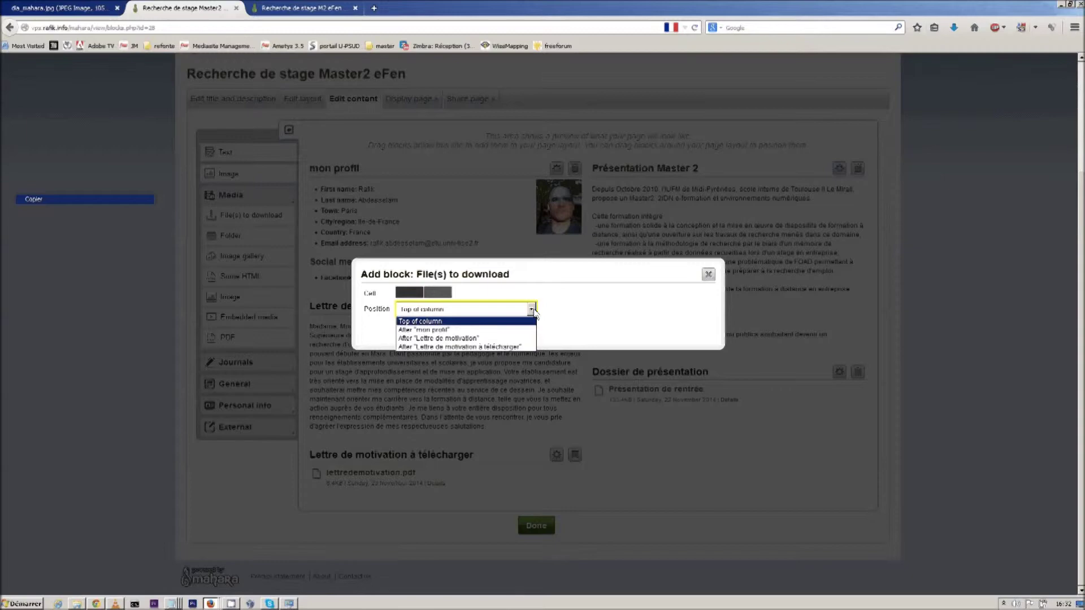
pyautogui.click(517, 347)
pyautogui.click(413, 331)
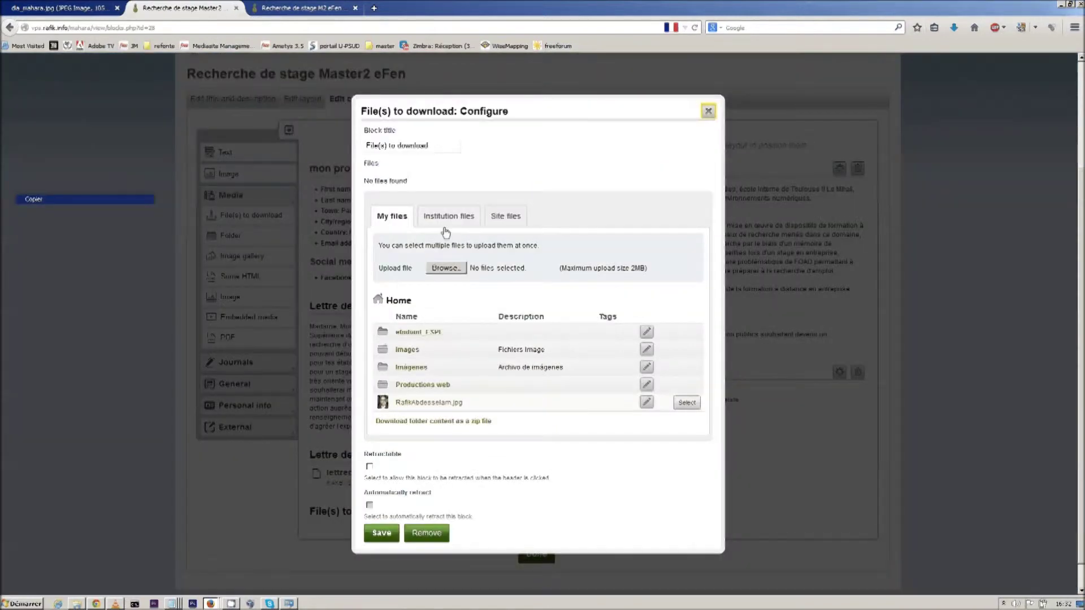
pyautogui.click(412, 333)
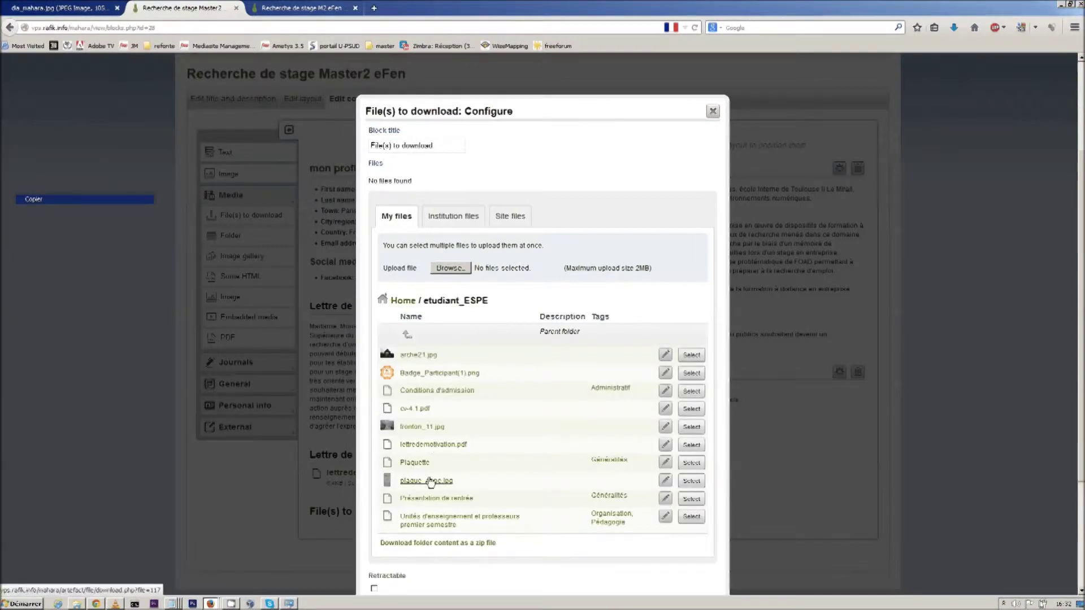
pyautogui.click(691, 409)
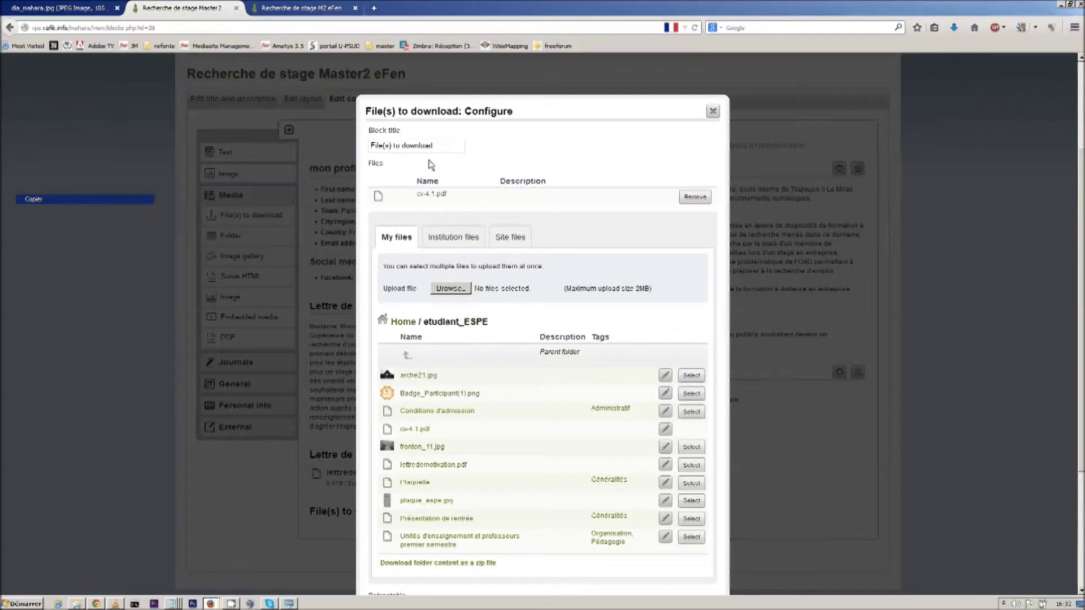
# Title the block "CV à télécharger" and save it.
pyautogui.moveTo(439, 147); pyautogui.dragTo(340, 141)
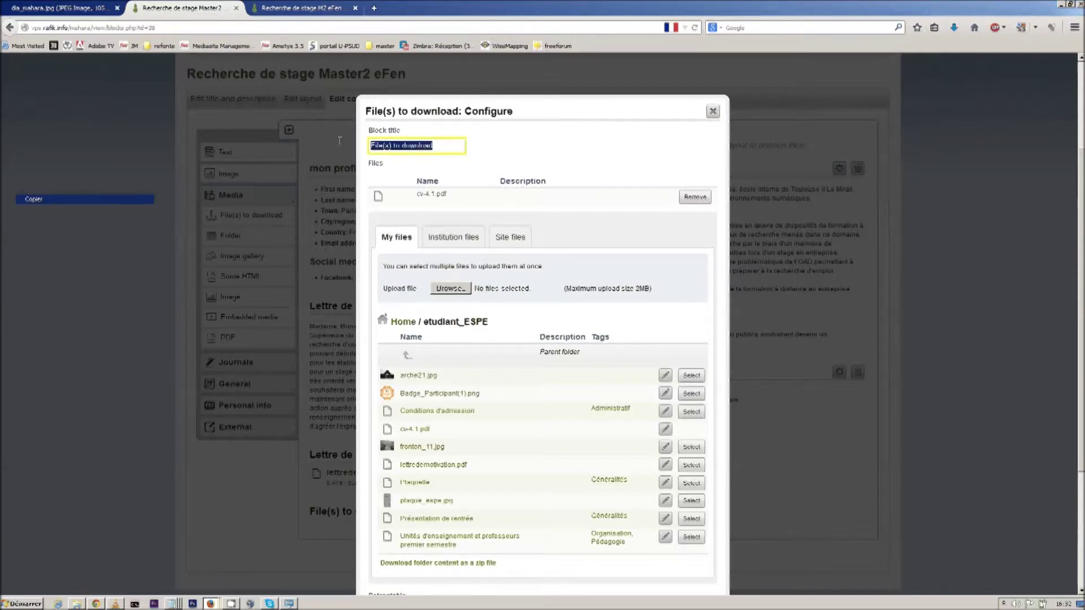
pyautogui.write('CV à télecharger')
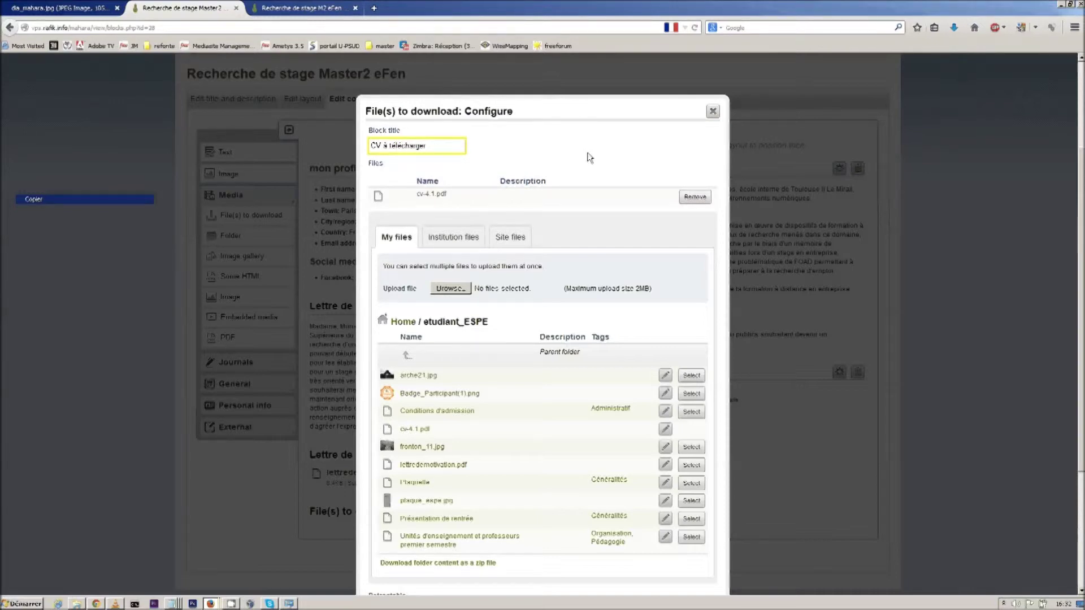
pyautogui.scroll(-4, 1060, 366)
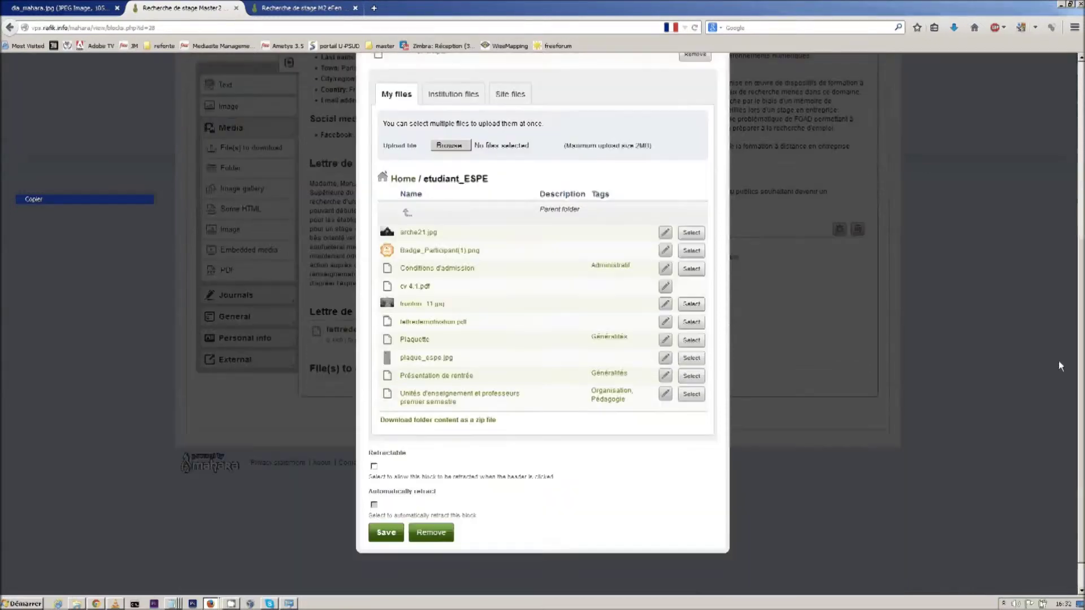
pyautogui.scroll(-1, 1060, 366)
pyautogui.click(379, 497)
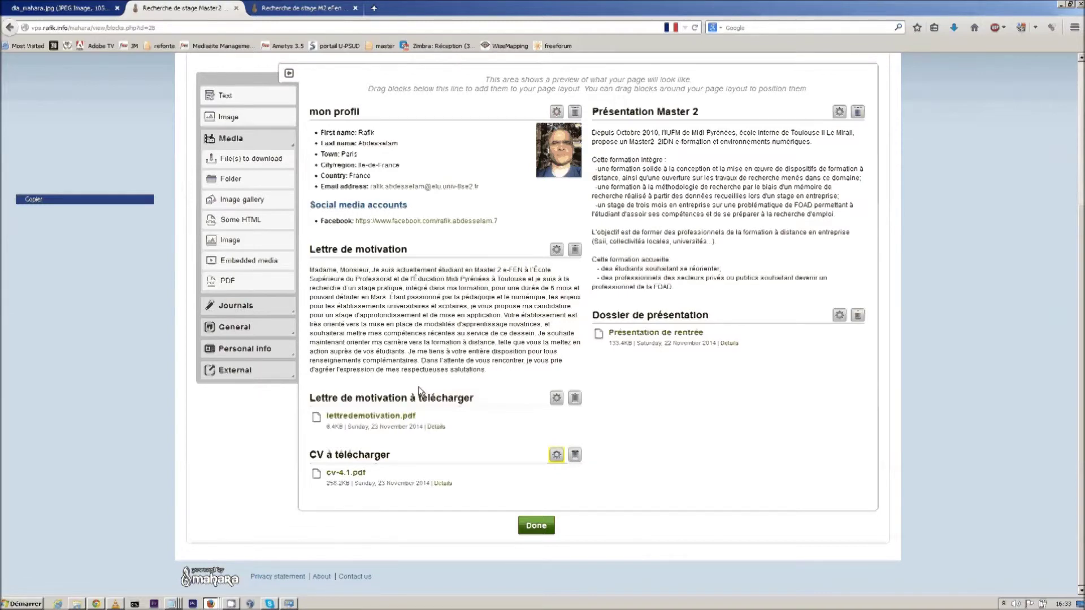
# Switch to veille_RSS.txt in Notepad and copy the "Actualités EducPros" line together with its feed URL.
pyautogui.scroll(1, 283, 480)
pyautogui.click(174, 604)
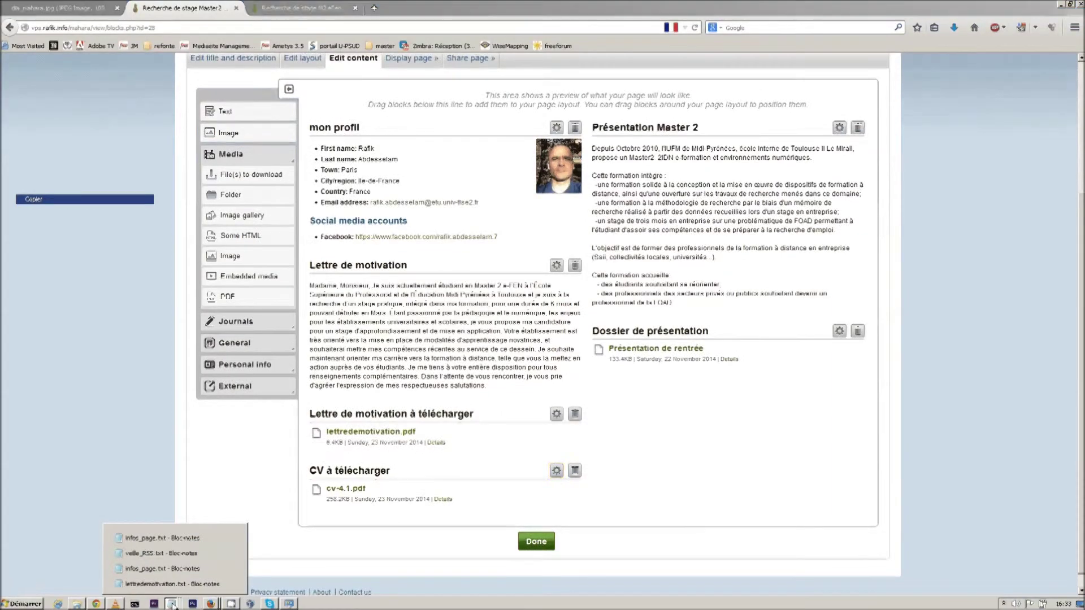
pyautogui.click(171, 553)
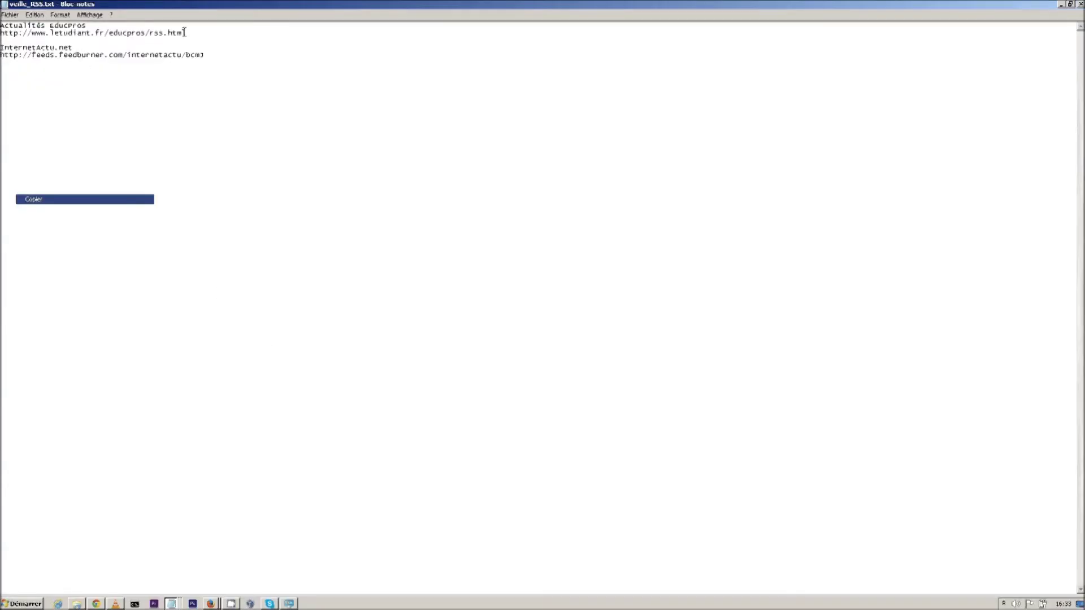
pyautogui.moveTo(187, 32); pyautogui.dragTo(86, 33)
pyautogui.click(90, 27)
pyautogui.moveTo(189, 33); pyautogui.dragTo(21, 28)
pyautogui.rightClick(21, 28)
pyautogui.click(38, 60)
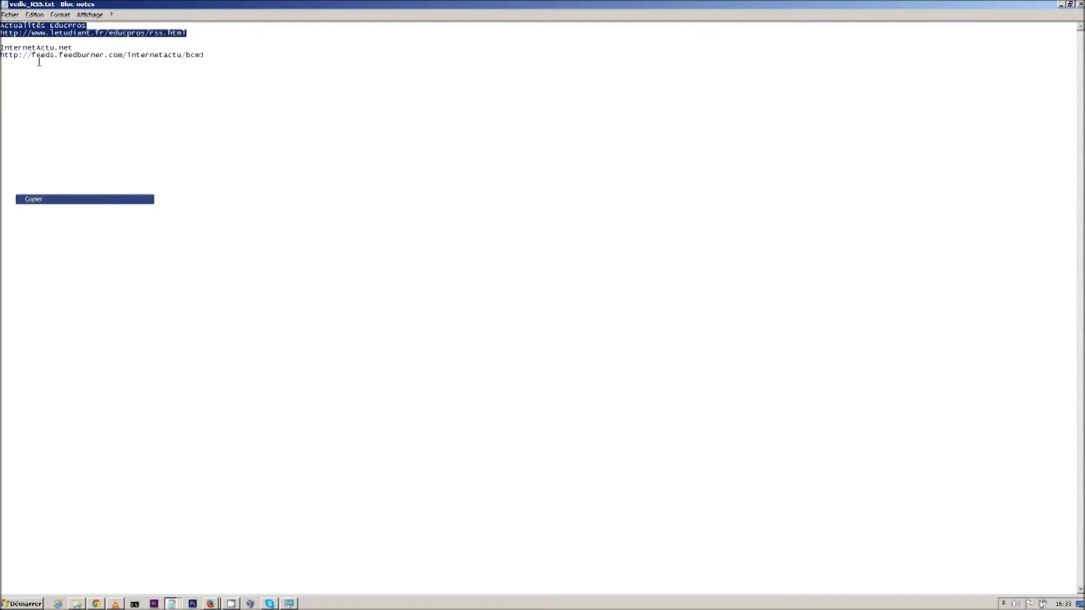
# Switch back to Mahara in Firefox and add an External feed block after "Dossier de présentation" in the second column.
pyautogui.click(1061, 5)
pyautogui.scroll(1, 622, 346)
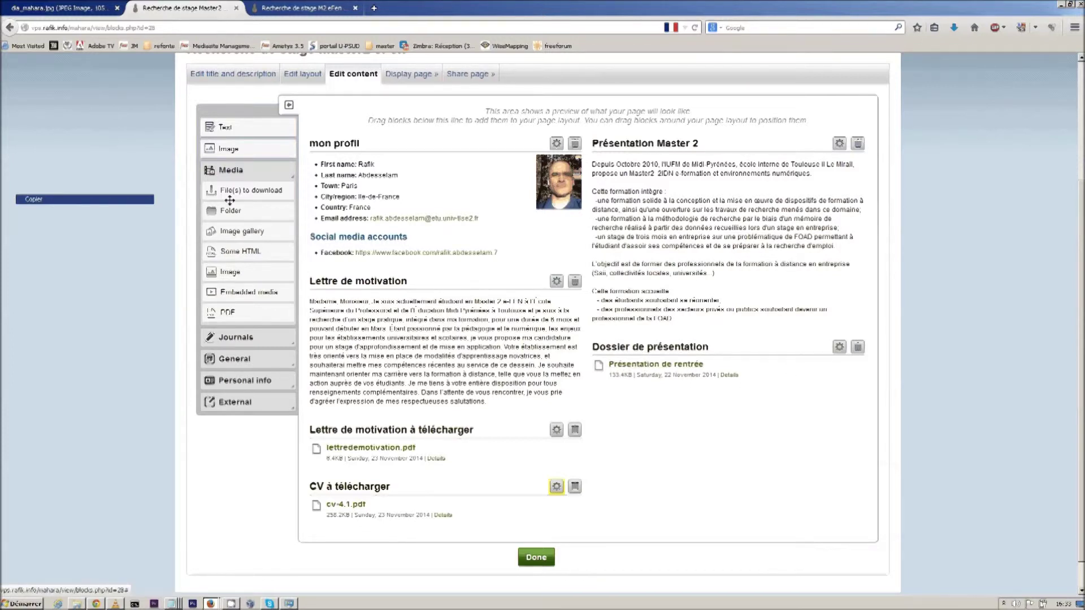
pyautogui.click(231, 404)
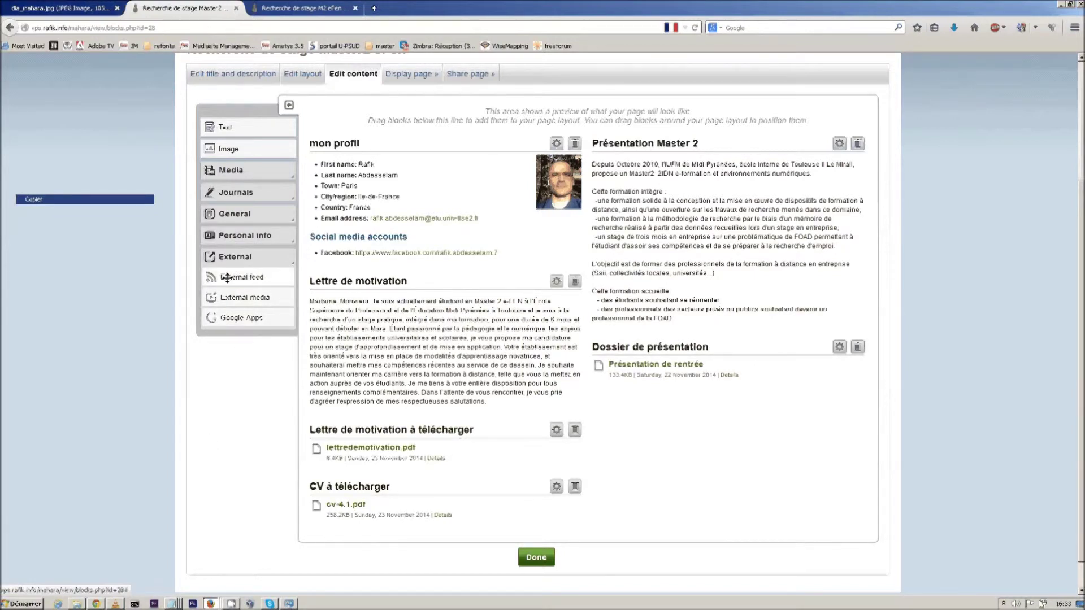
pyautogui.moveTo(227, 277); pyautogui.dragTo(228, 278)
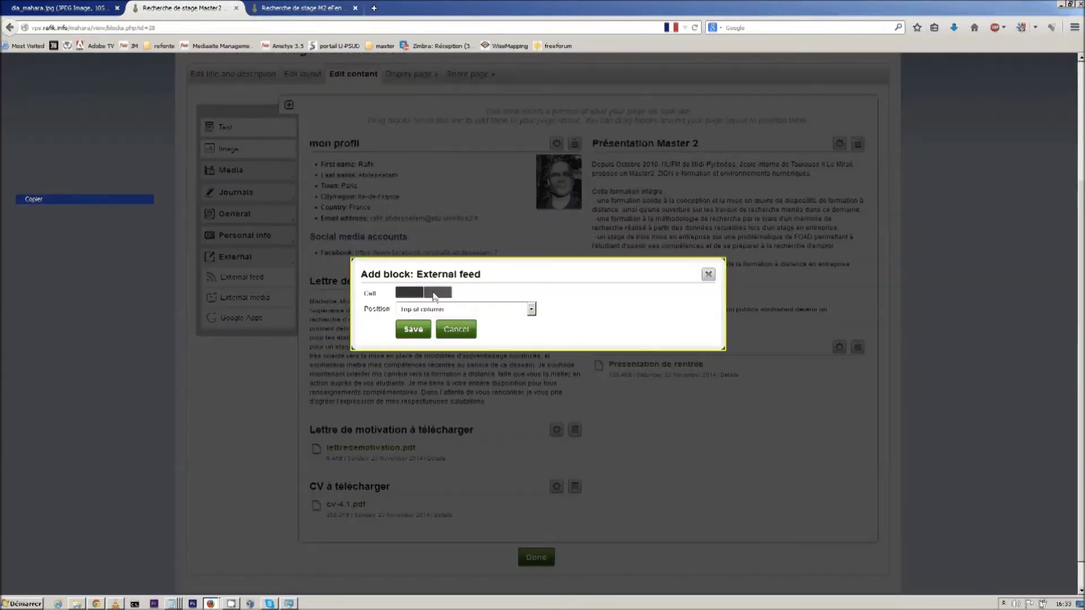
pyautogui.click(504, 309)
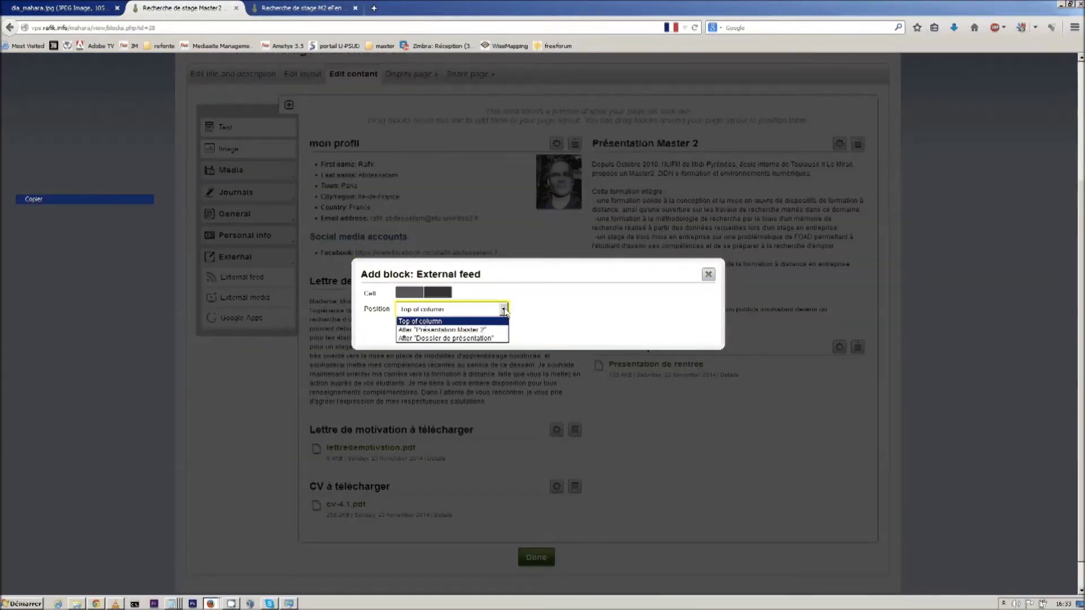
pyautogui.click(488, 338)
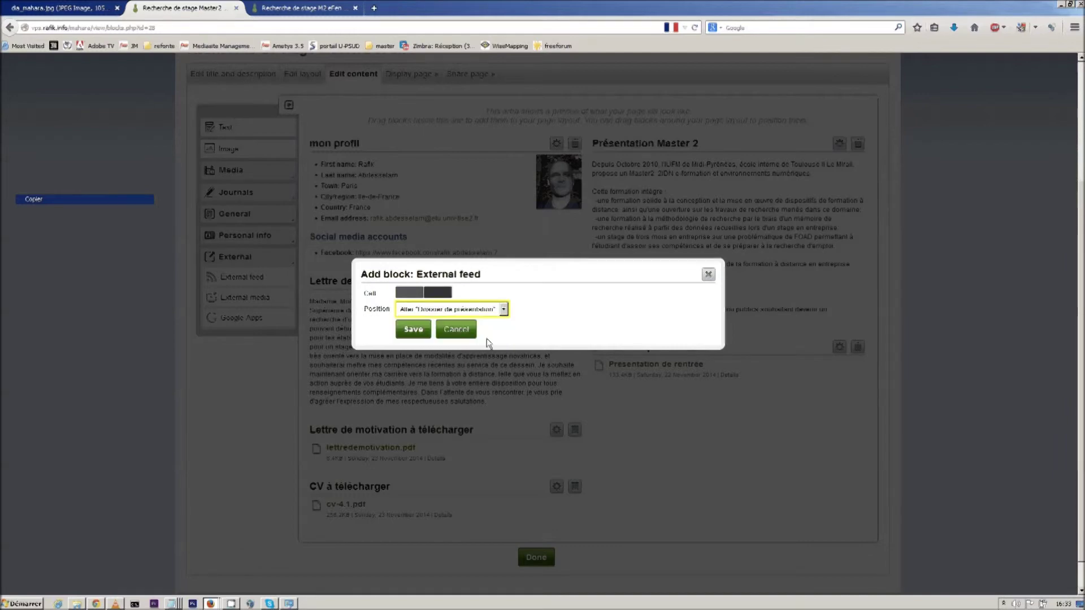
pyautogui.click(424, 331)
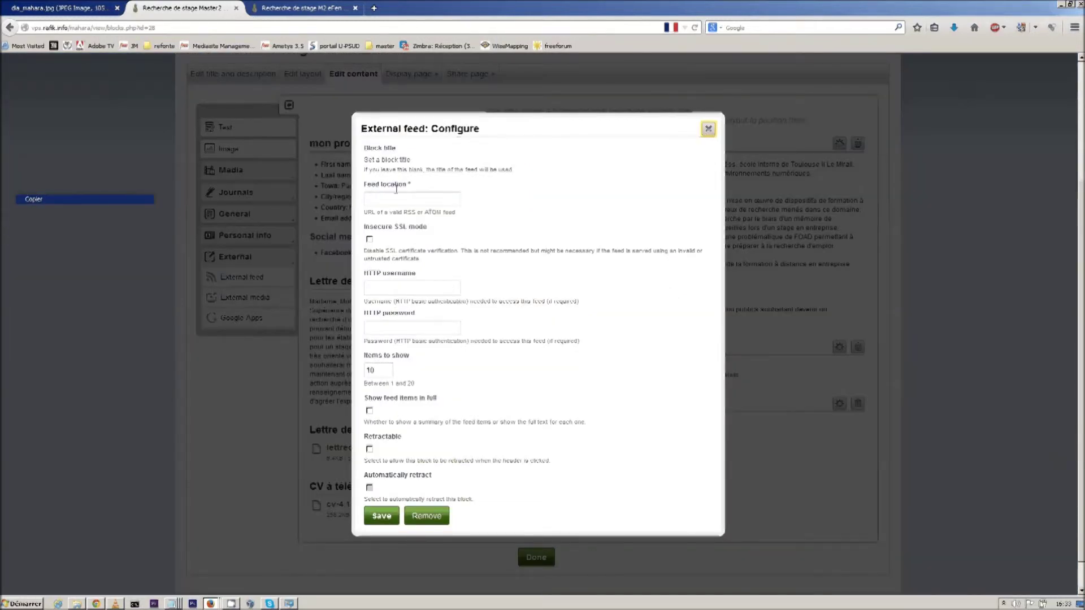
# Paste the copied text as the block title, copy its URL part and remove it, leaving "Actualités EducPros" as the title.
pyautogui.click(395, 160)
pyautogui.click(393, 164)
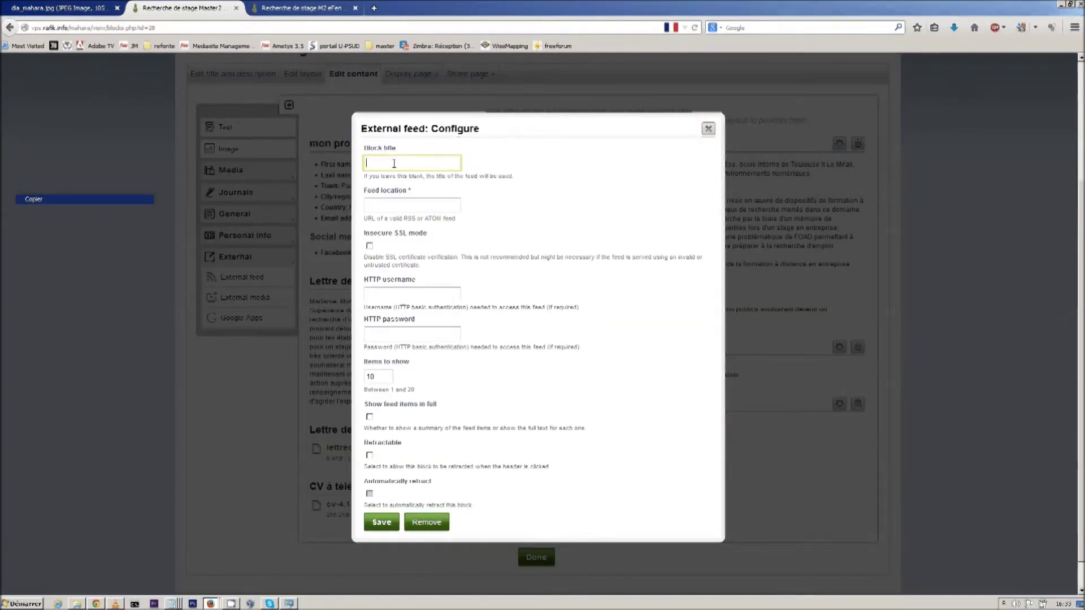
pyautogui.hotkey('ctrl', 'v')
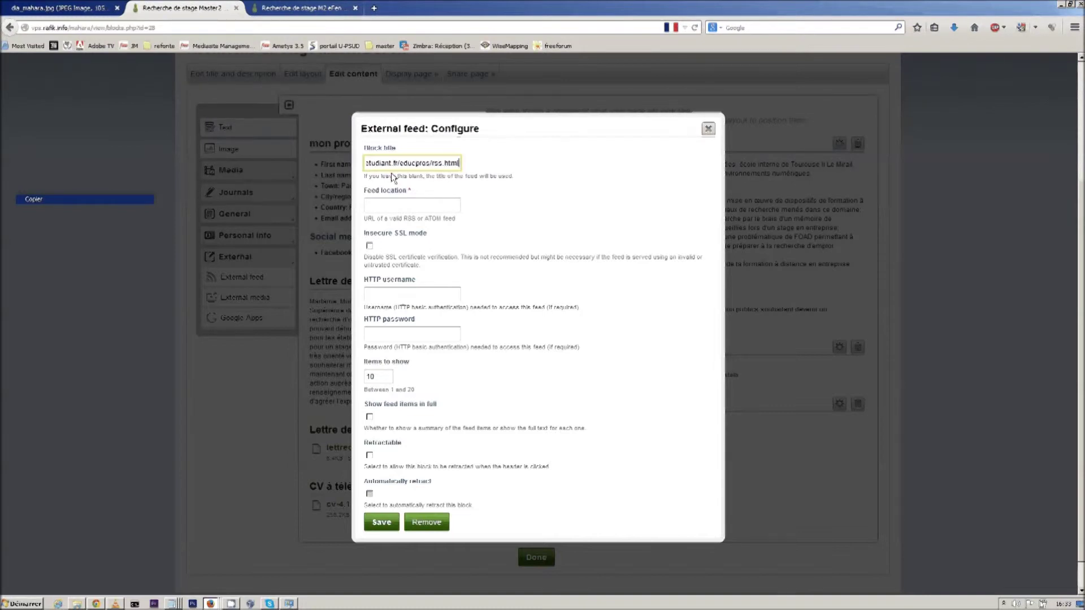
pyautogui.hotkey('shift', 'Left')
pyautogui.hotkey('shift', 'Left')
pyautogui.hotkey('shift', 'Left')
pyautogui.hotkey('shift', 'Left')
pyautogui.hotkey('shift', 'Left')
pyautogui.hotkey('shift', 'Left')
pyautogui.hotkey('shift', 'Left')
pyautogui.hotkey('shift', 'Left')
pyautogui.hotkey('shift', 'Left')
pyautogui.hotkey('shift', 'Left')
pyautogui.hotkey('shift', 'Left')
pyautogui.hotkey('shift', 'Left')
pyautogui.hotkey('shift', 'Left')
pyautogui.hotkey('shift', 'Left')
pyautogui.hotkey('shift', 'Left')
pyautogui.hotkey('shift', 'Left')
pyautogui.hotkey('shift', 'Left')
pyautogui.hotkey('shift', 'Left')
pyautogui.hotkey('shift', 'Left')
pyautogui.hotkey('shift', 'Left')
pyautogui.hotkey('shift', 'Left')
pyautogui.hotkey('shift', 'Left')
pyautogui.hotkey('shift', 'Right')
pyautogui.hotkey('shift', 'Right')
pyautogui.hotkey('shift', 'Right')
pyautogui.hotkey('ctrl', 'c')
pyautogui.press('BackSpace')
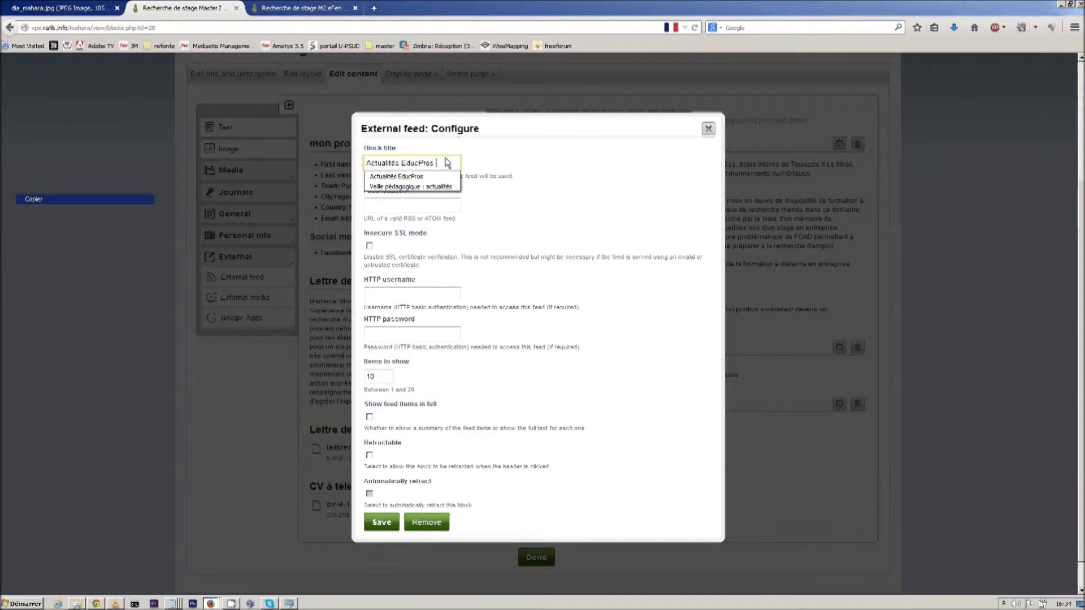
pyautogui.click(404, 177)
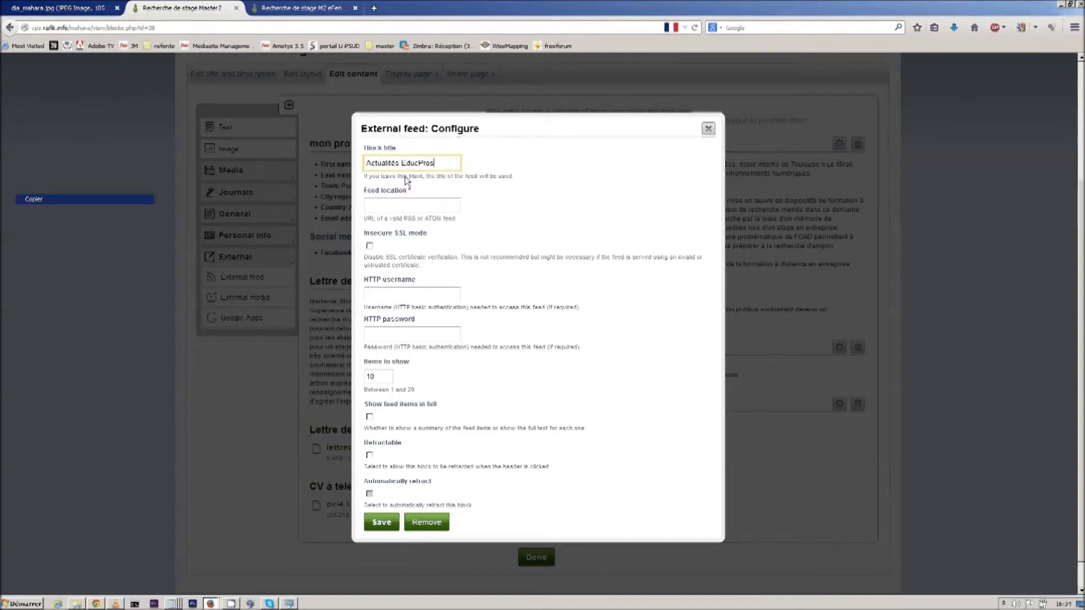
# Paste the copied URL as the feed location of the "Actualités EducPros" block and save the block.
pyautogui.click(388, 208)
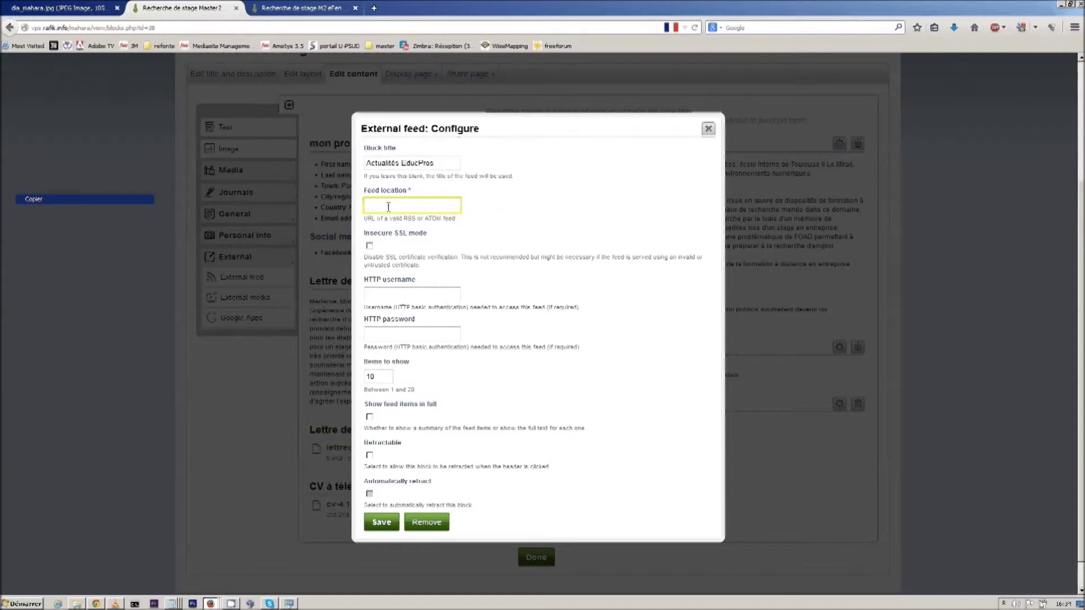
pyautogui.hotkey('ctrl', 'v')
pyautogui.click(518, 187)
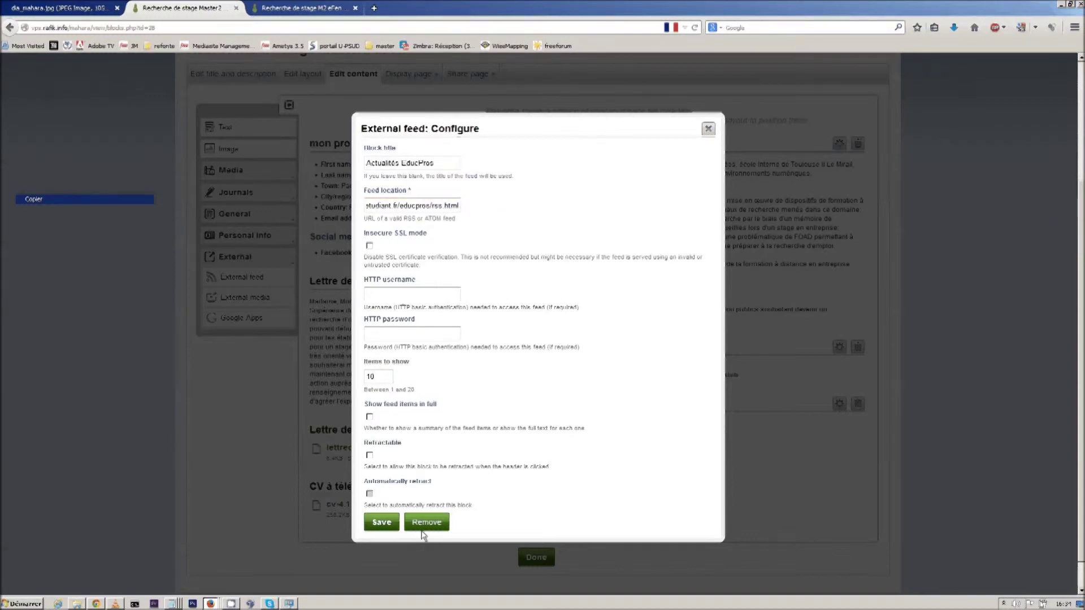
pyautogui.click(393, 523)
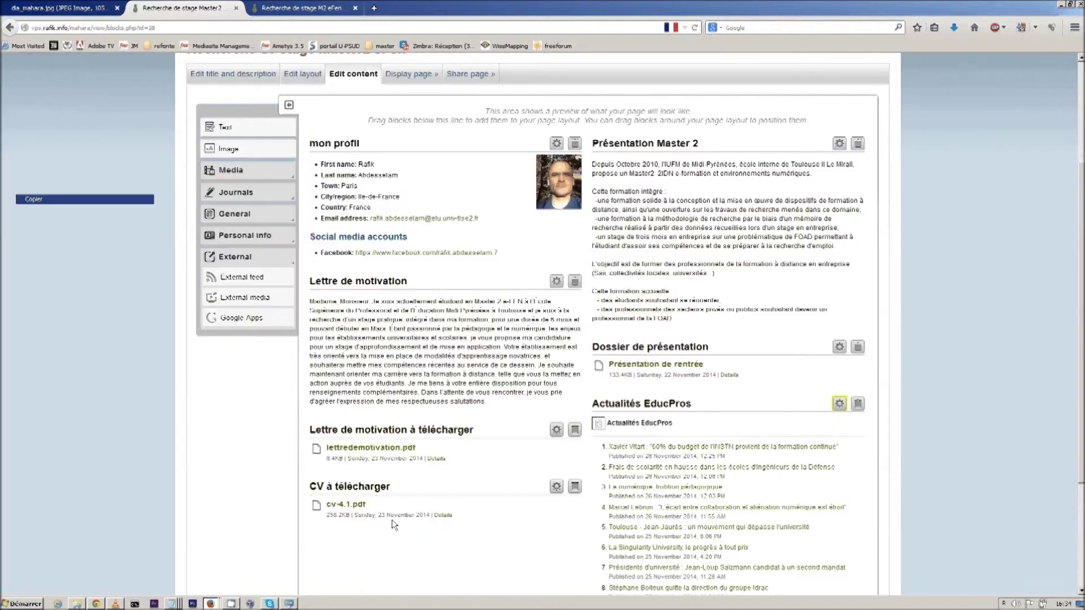
pyautogui.scroll(-3, 741, 389)
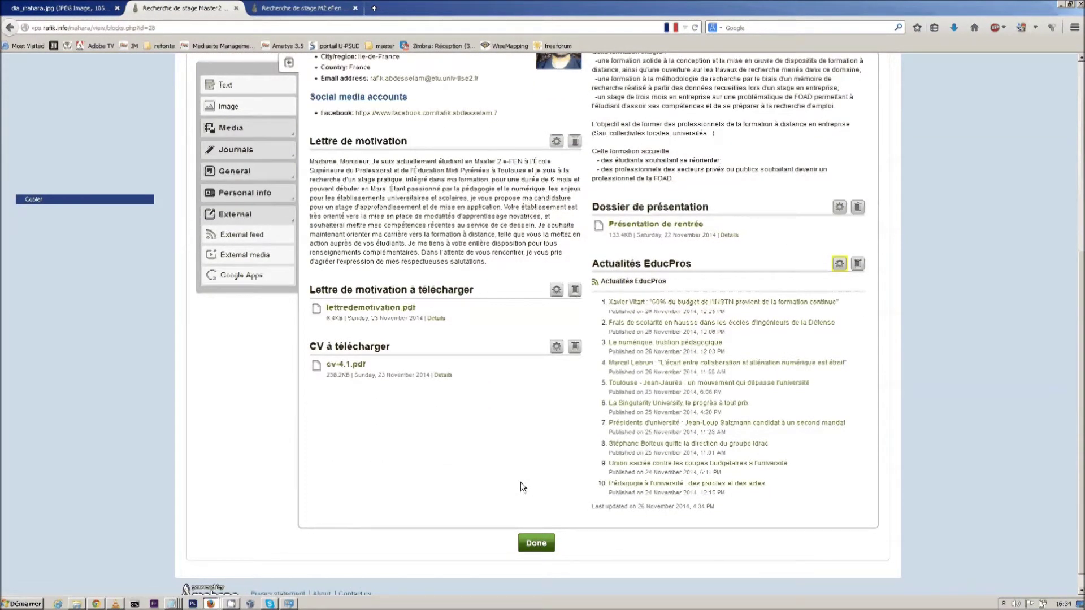
pyautogui.scroll(2, 542, 486)
pyautogui.scroll(2, 542, 486)
pyautogui.scroll(-5, 542, 486)
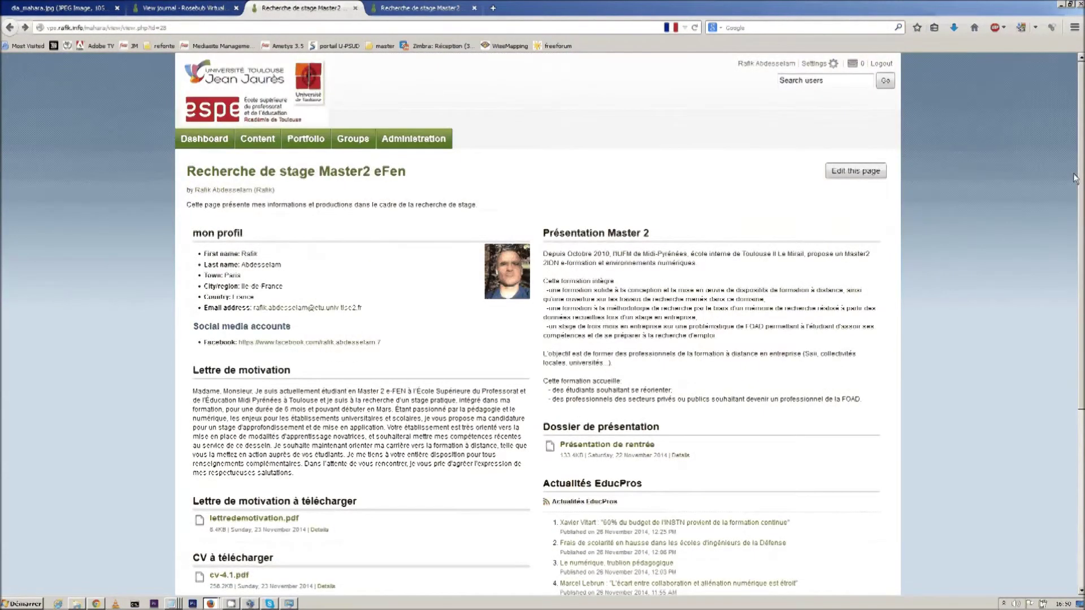
# Reopen the page for editing and add a Journal entry block after "Présentation Master 2" in the second column.
pyautogui.moveTo(1075, 179); pyautogui.dragTo(1082, 224)
pyautogui.click(877, 104)
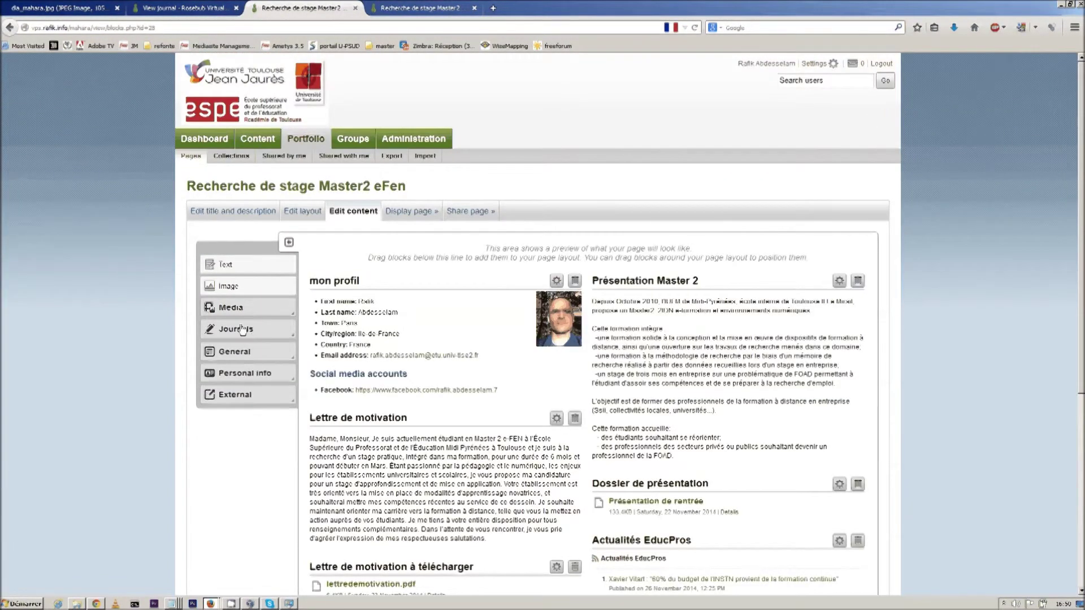
pyautogui.click(241, 329)
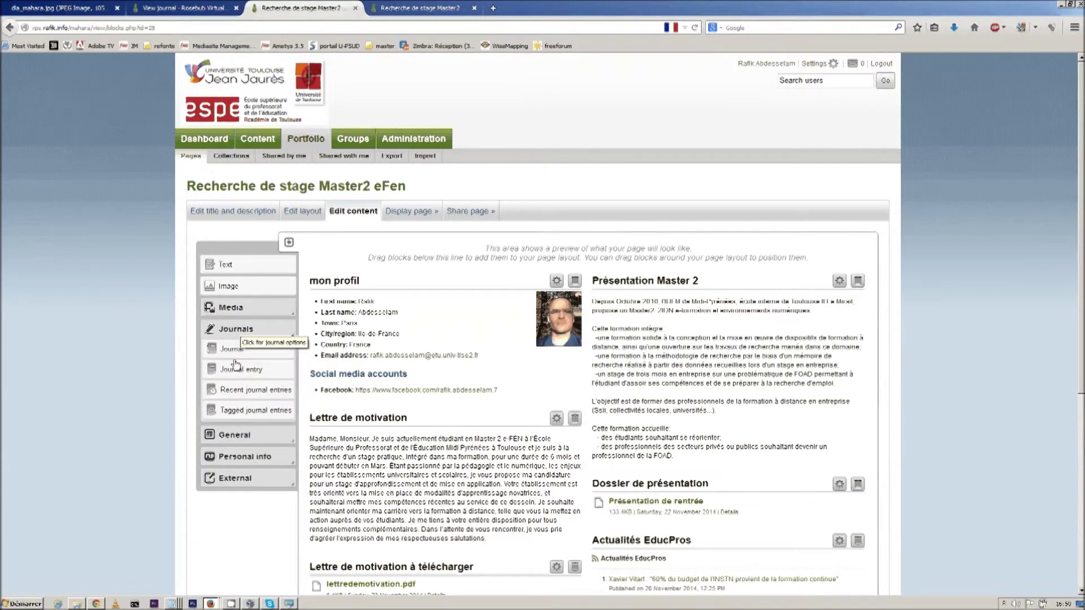
pyautogui.click(237, 368)
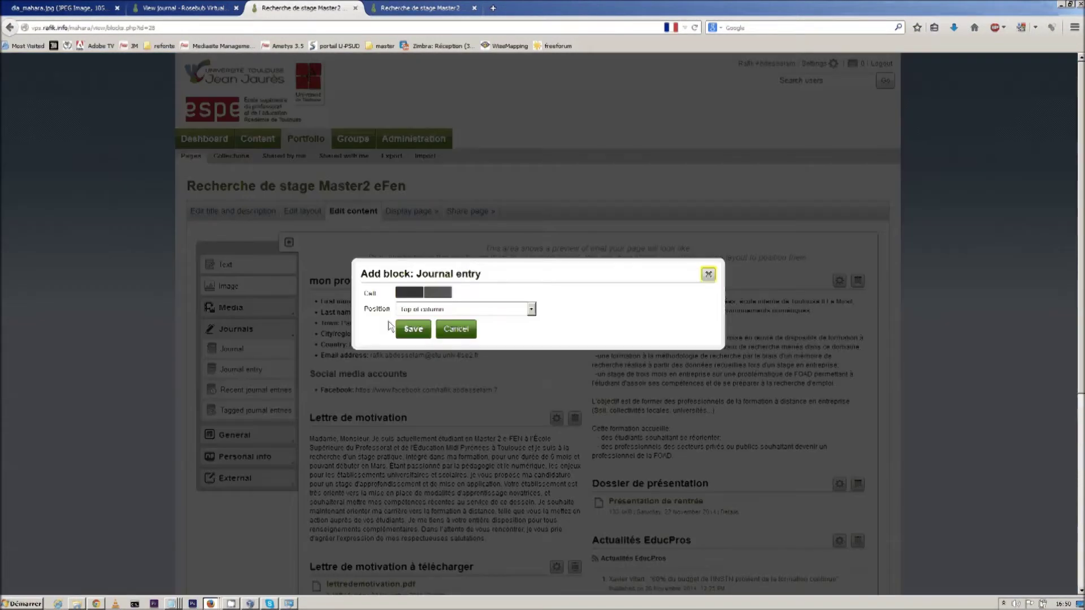
pyautogui.click(438, 293)
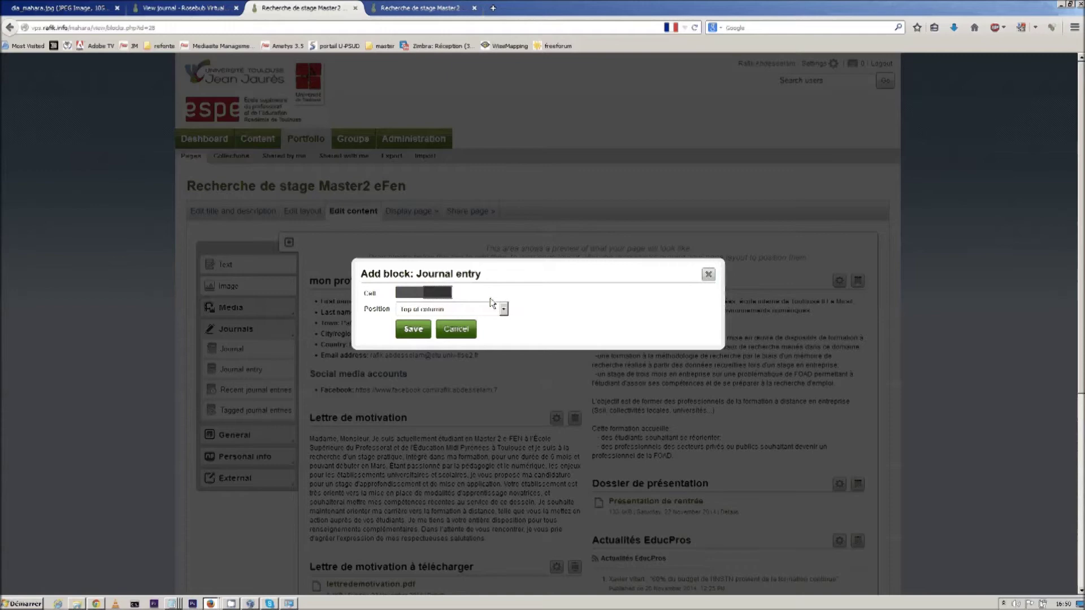
pyautogui.click(503, 309)
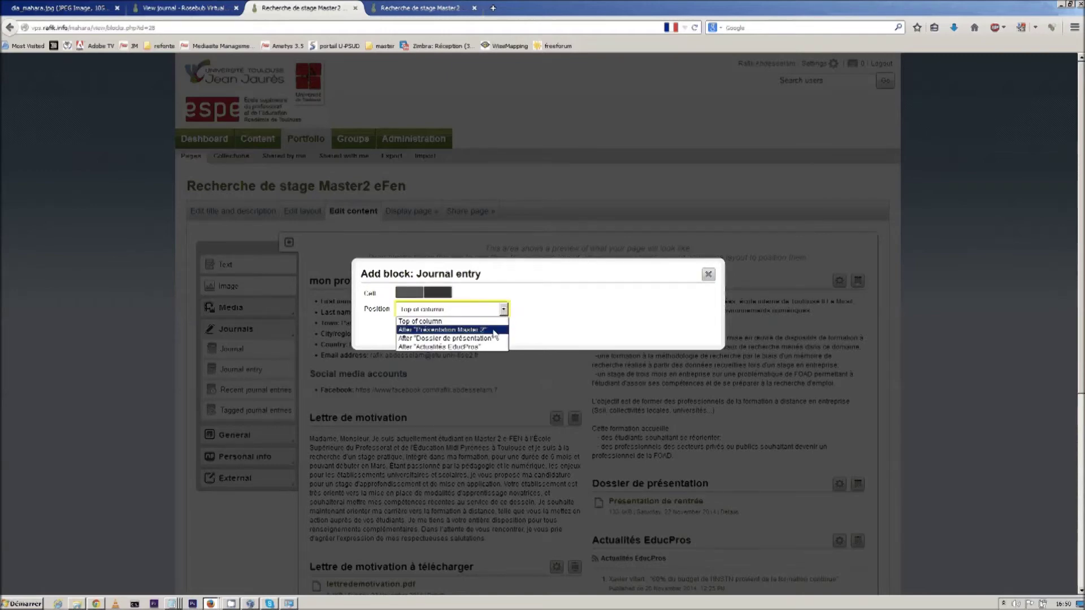
pyautogui.click(493, 330)
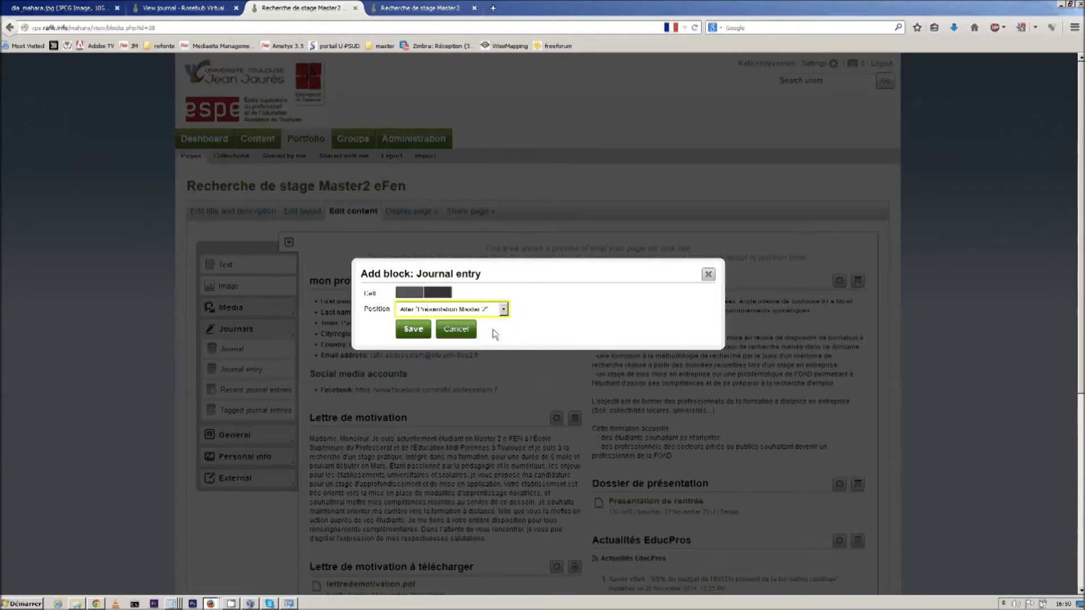
pyautogui.click(413, 329)
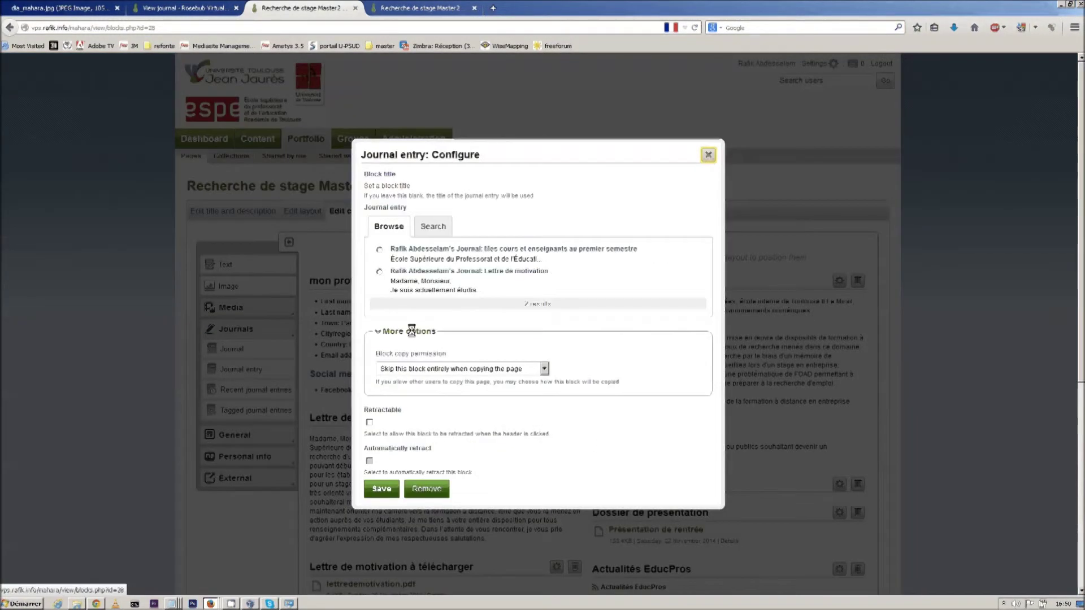
# Choose the journal entry "Mes cours et enseignants au premier semestre" for the block and save it.
pyautogui.click(379, 250)
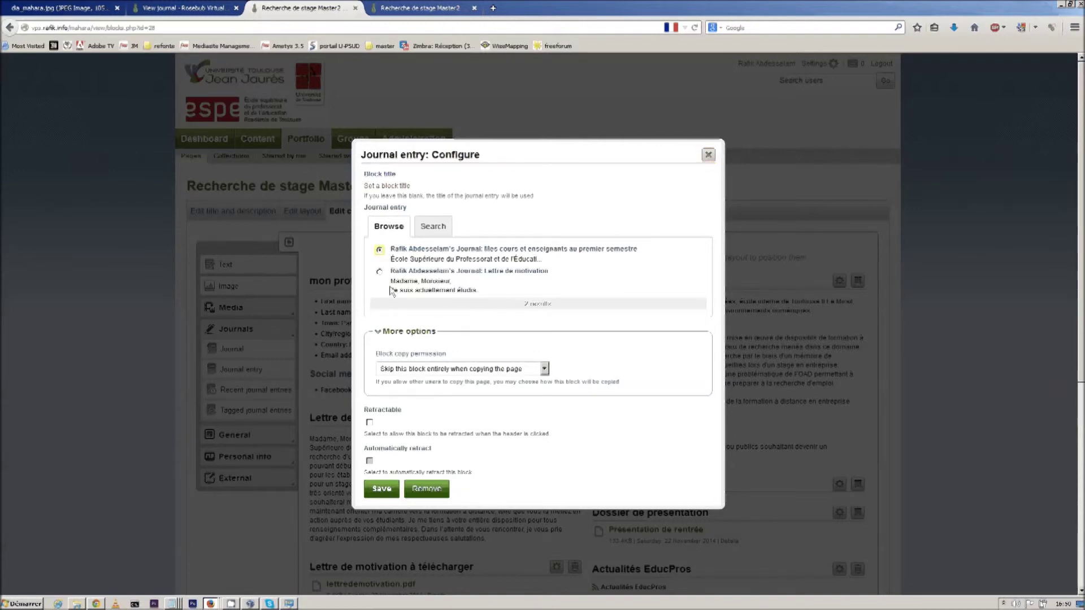
pyautogui.click(381, 487)
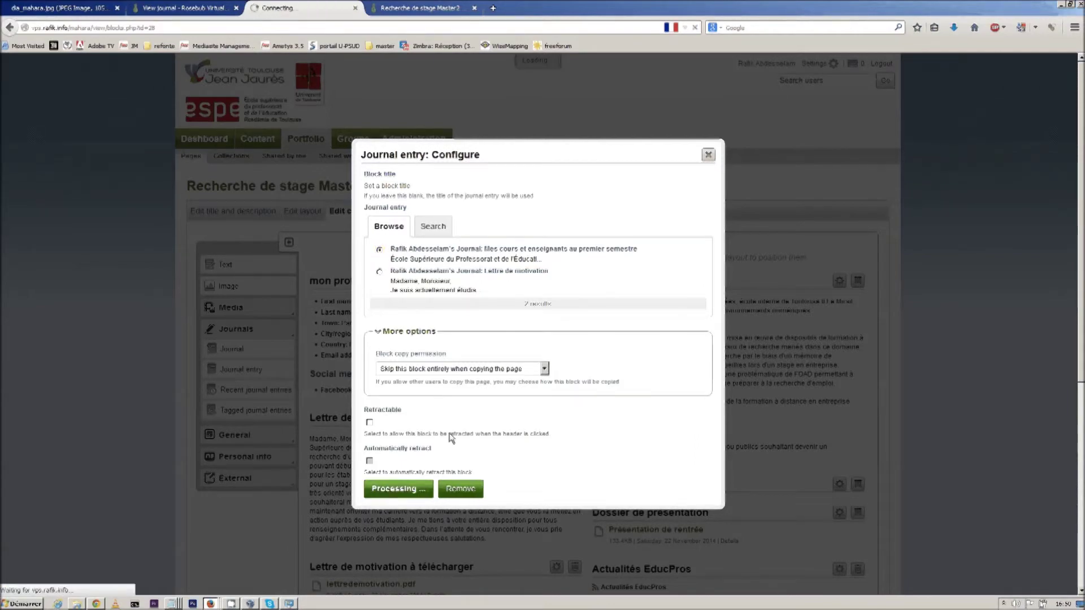
pyautogui.scroll(-5, 551, 418)
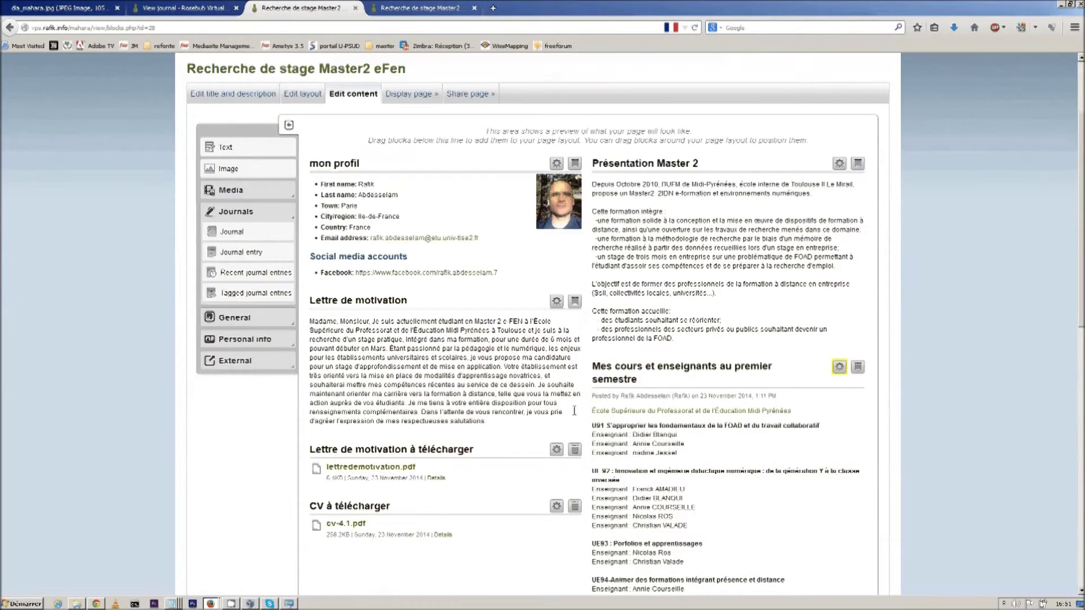
pyautogui.scroll(-2, 644, 366)
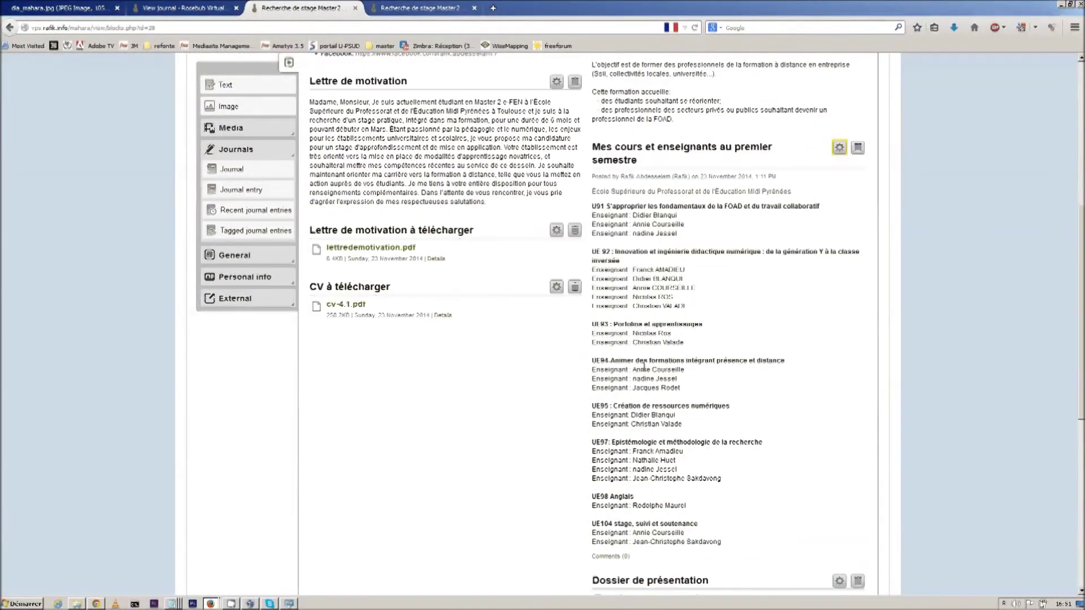
pyautogui.scroll(-2, 644, 366)
pyautogui.scroll(3, 644, 366)
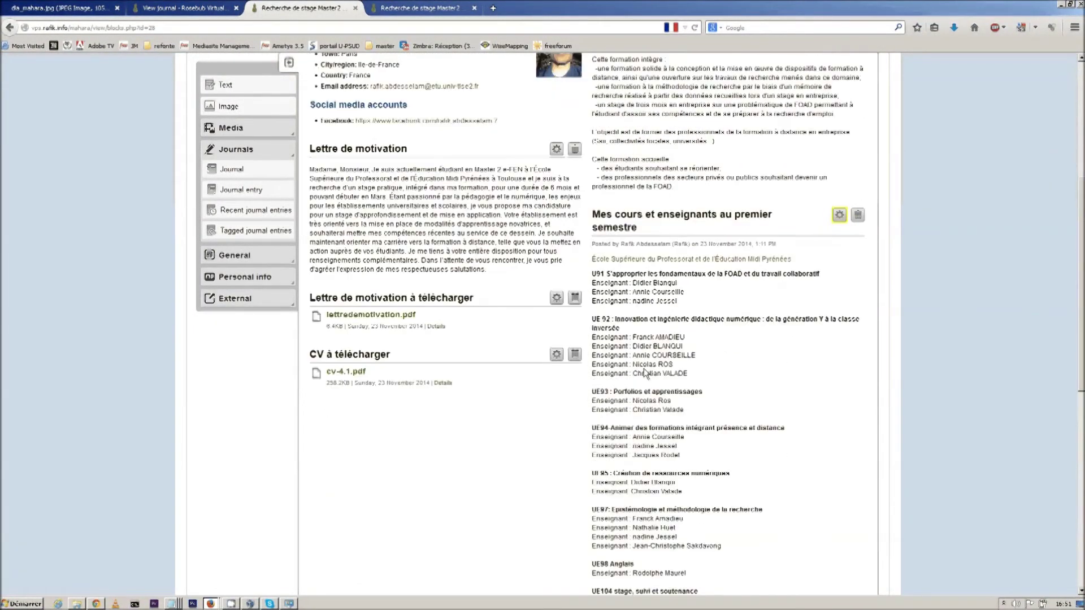
pyautogui.scroll(1, 644, 370)
pyautogui.scroll(-4, 645, 370)
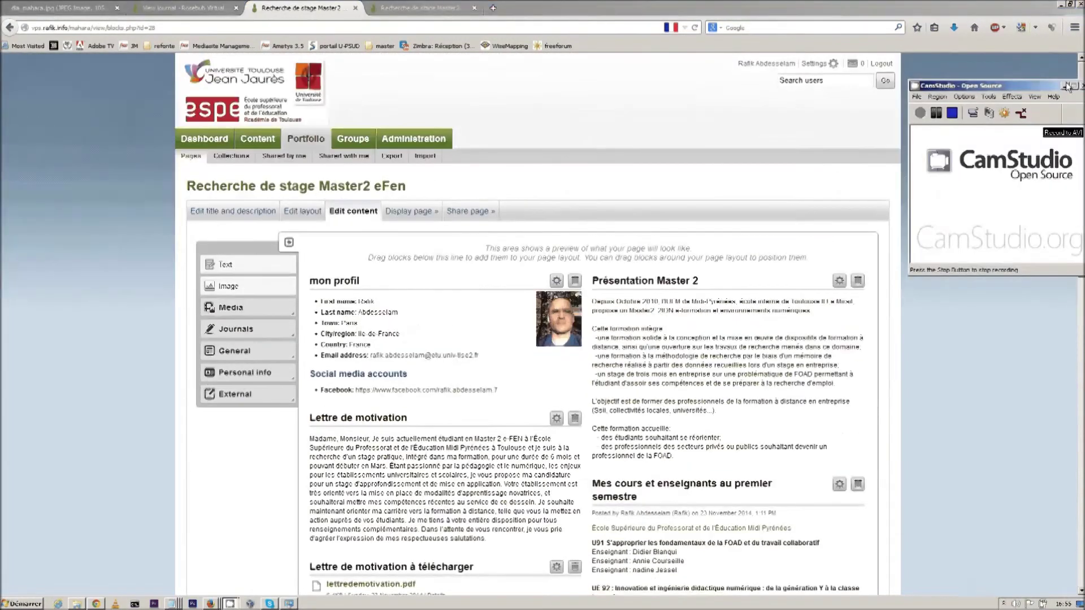
pyautogui.click(1066, 86)
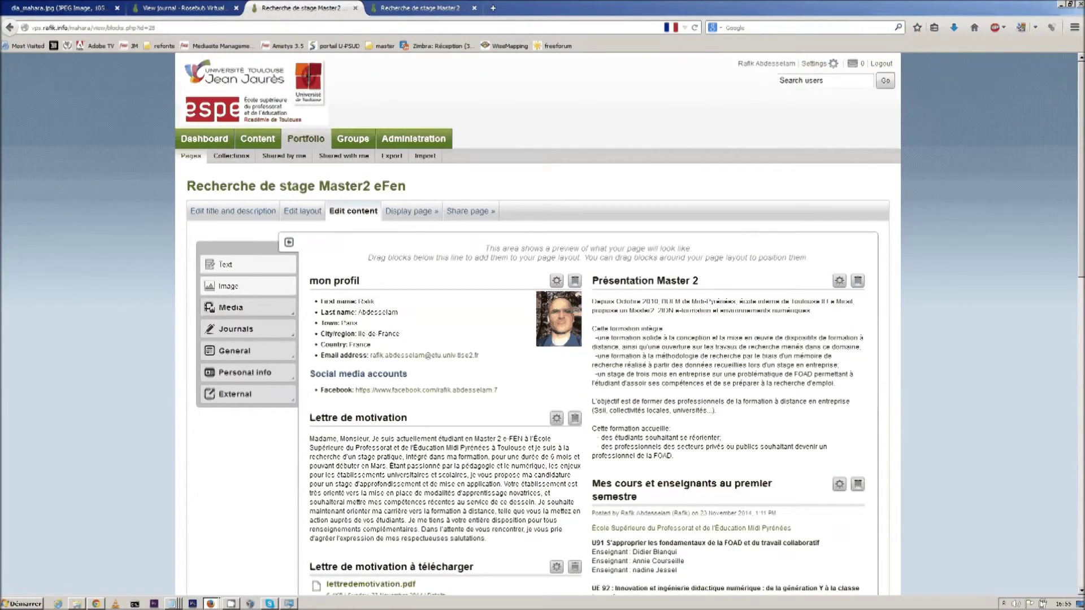
pyautogui.scroll(-2, 543, 325)
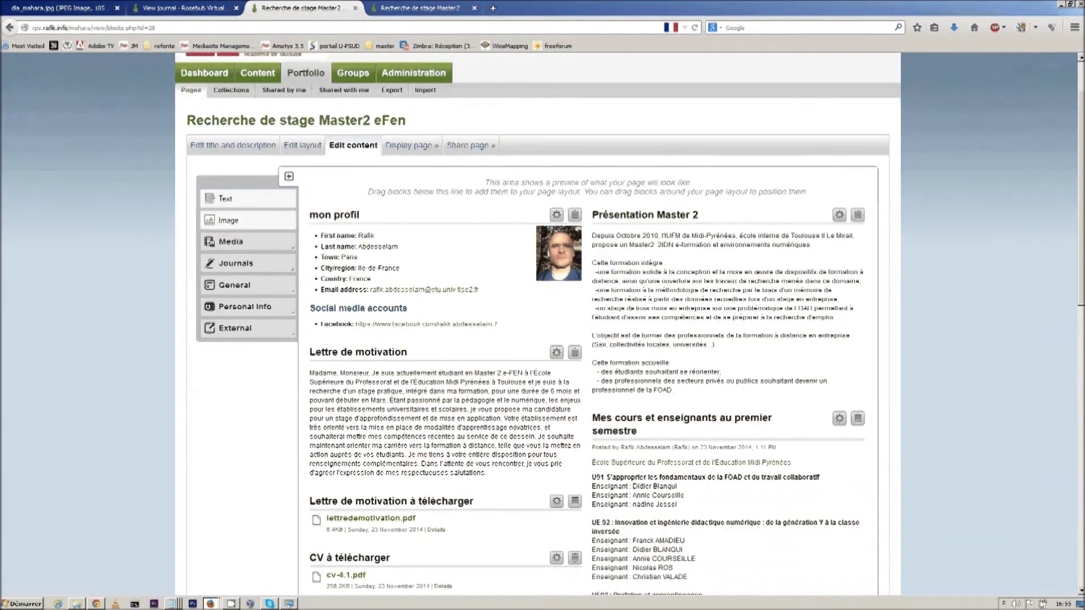
pyautogui.scroll(-2, 542, 325)
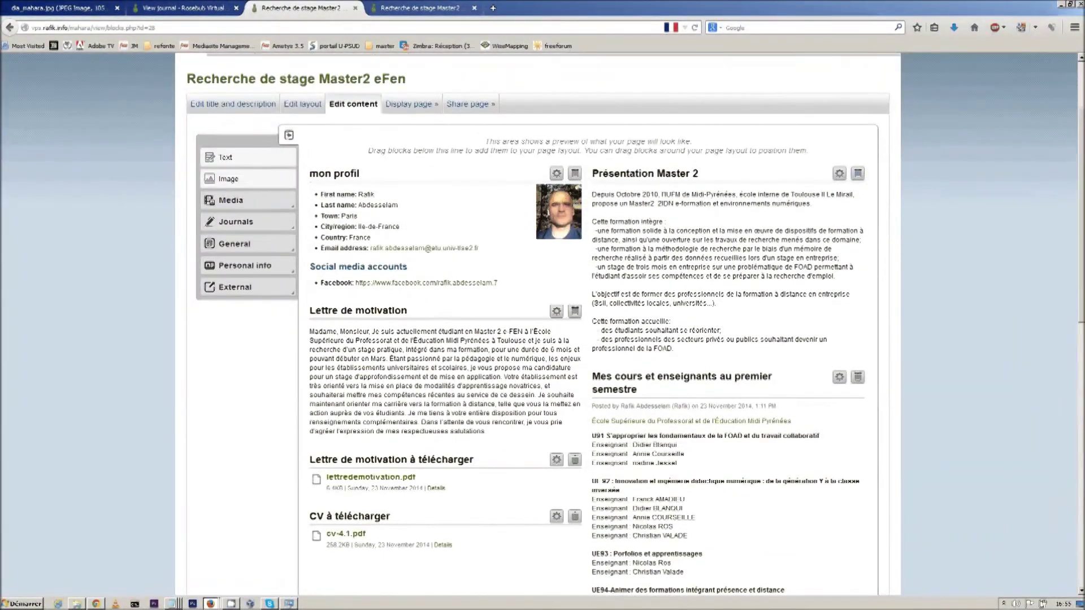
pyautogui.scroll(1, 542, 325)
pyautogui.scroll(1, 543, 325)
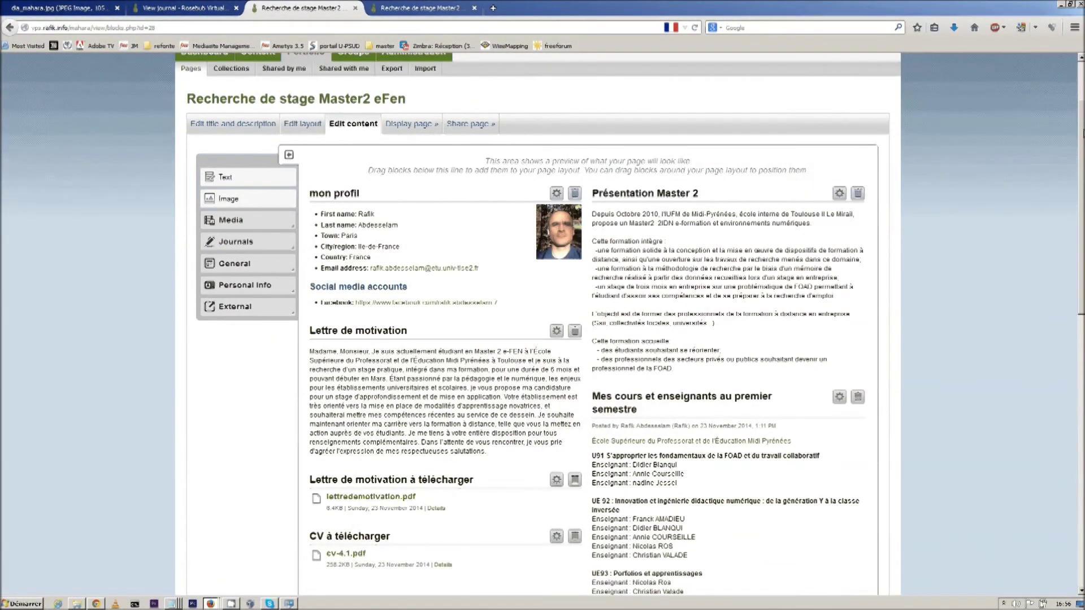
pyautogui.scroll(2, 543, 325)
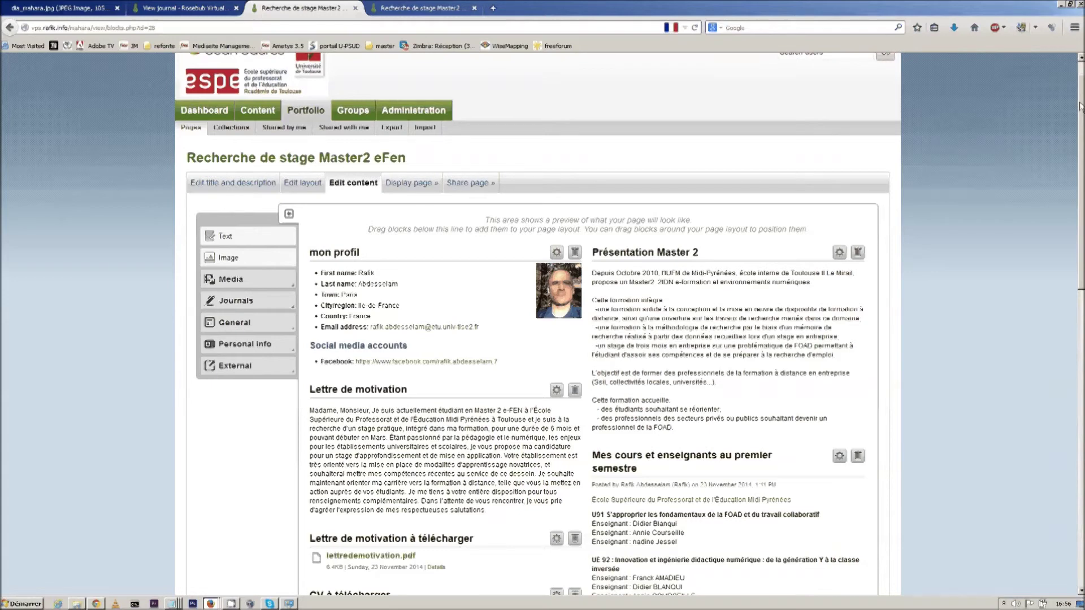
# Go to the page's sharing settings and generate a new secret URL for "Recherche de stage Master2 eFen".
pyautogui.click(472, 183)
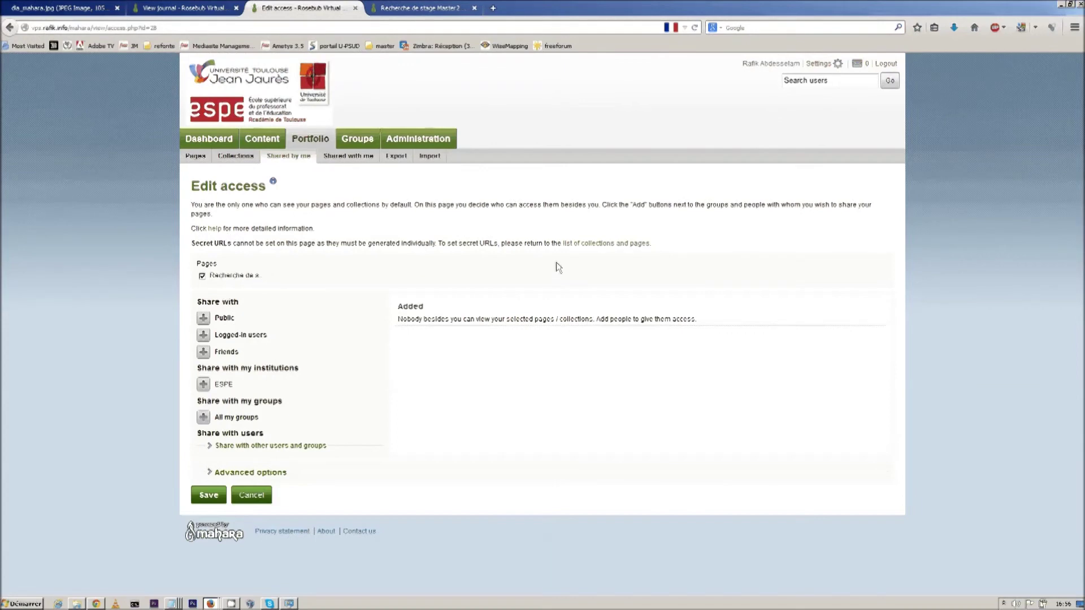
pyautogui.click(578, 244)
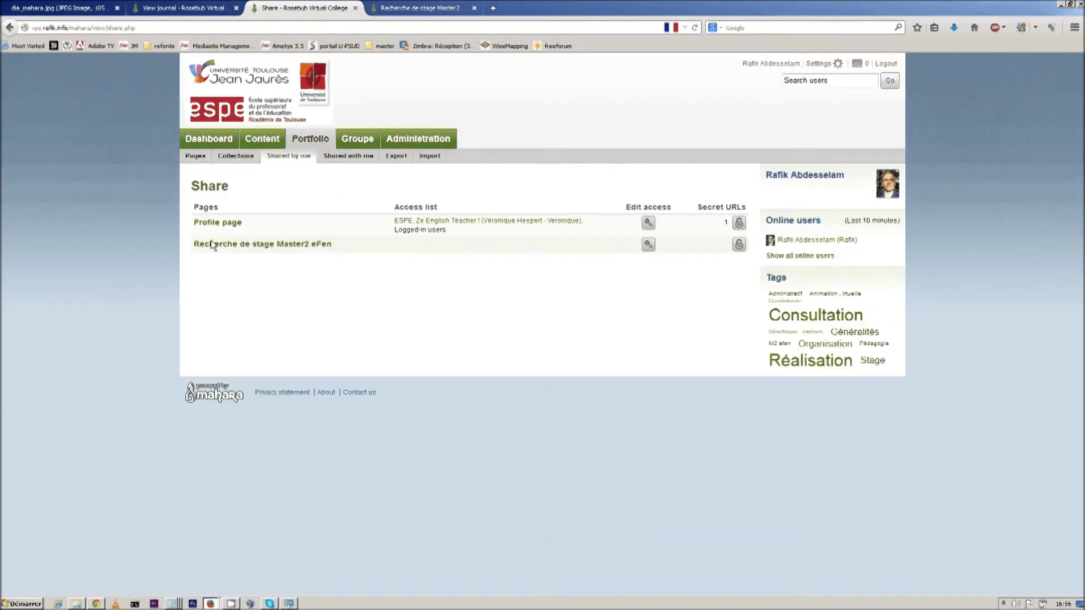
pyautogui.click(739, 244)
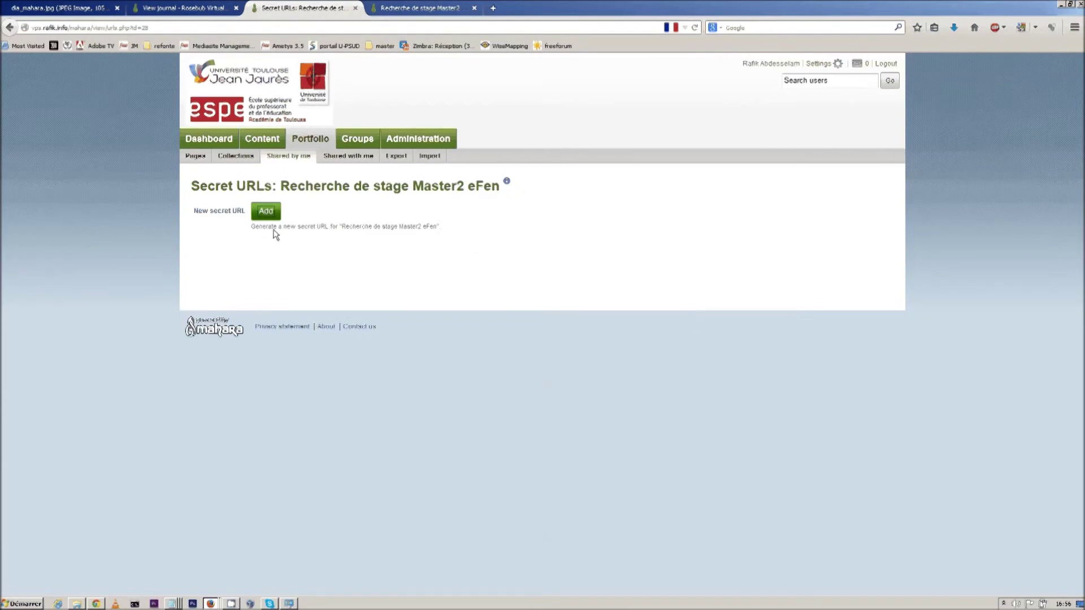
pyautogui.click(267, 212)
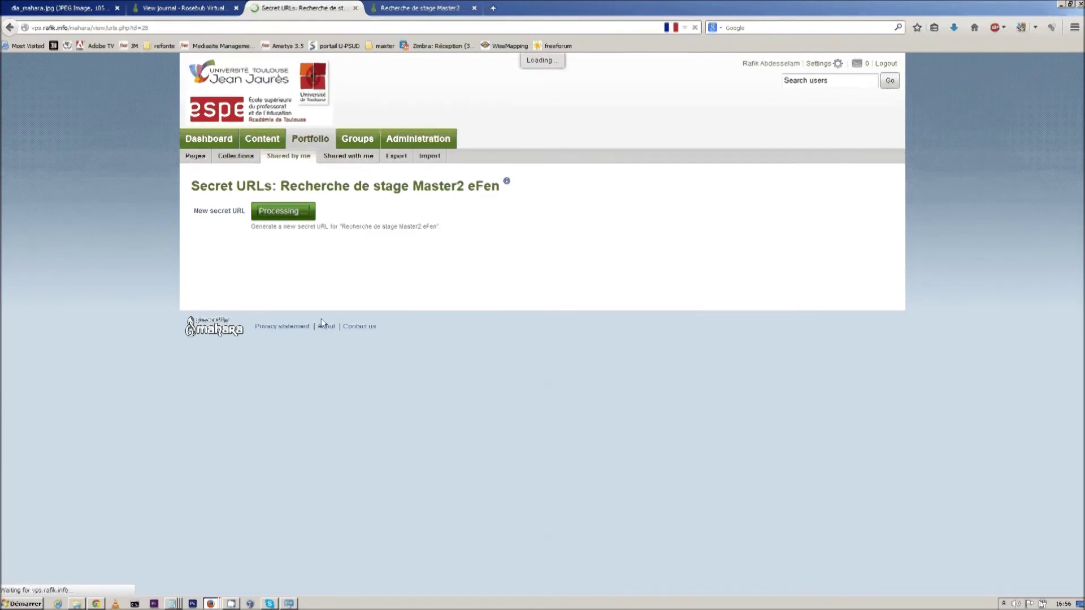
# Copy the generated secret URL, open it in a new browser tab and look through the shared page.
pyautogui.moveTo(421, 212); pyautogui.dragTo(198, 209)
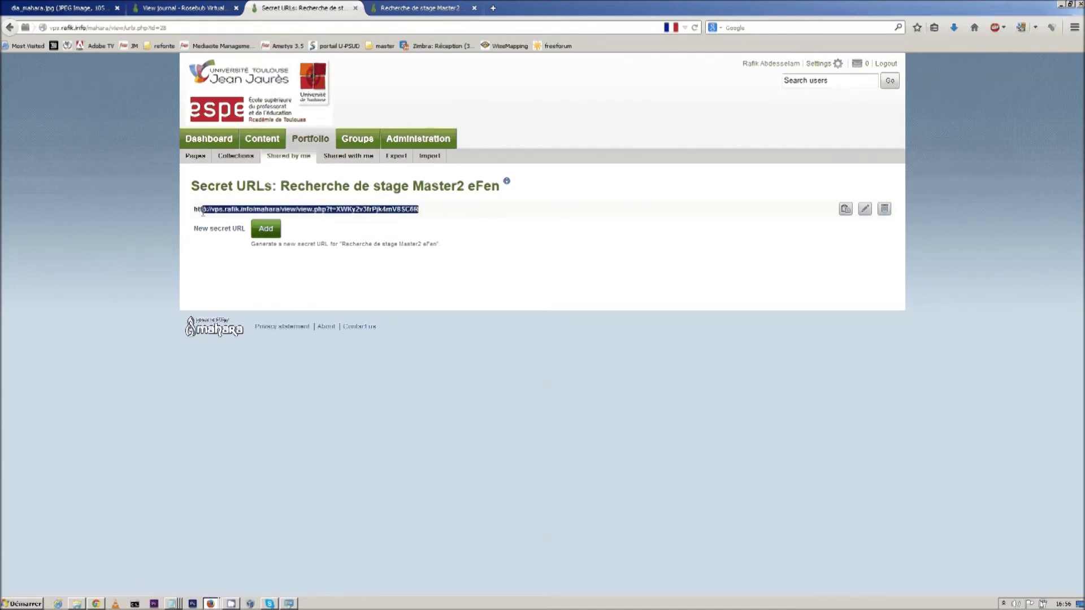
pyautogui.rightClick(200, 211)
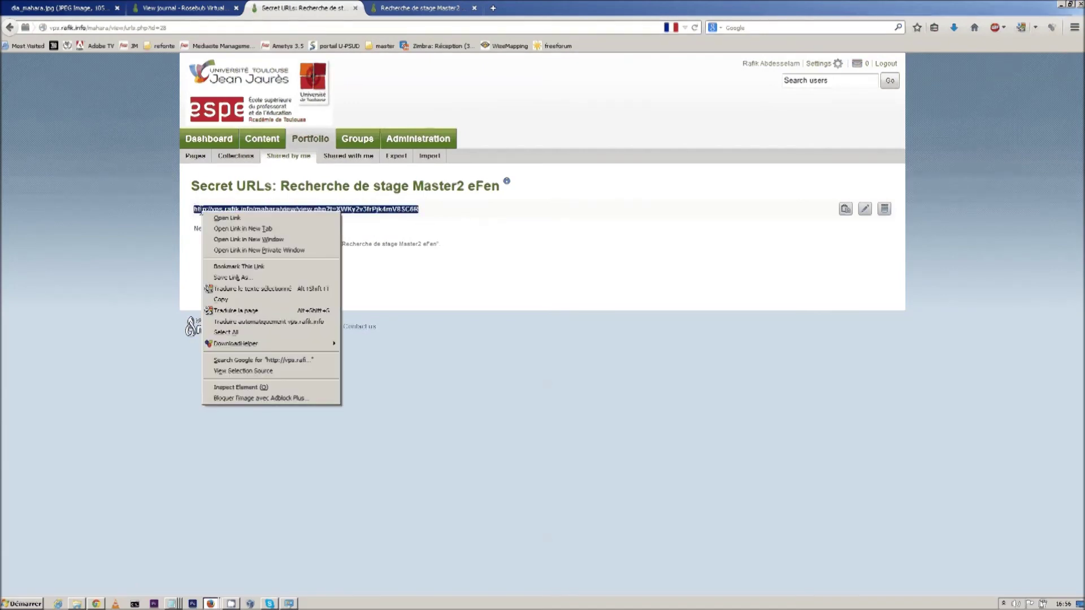
pyautogui.click(222, 299)
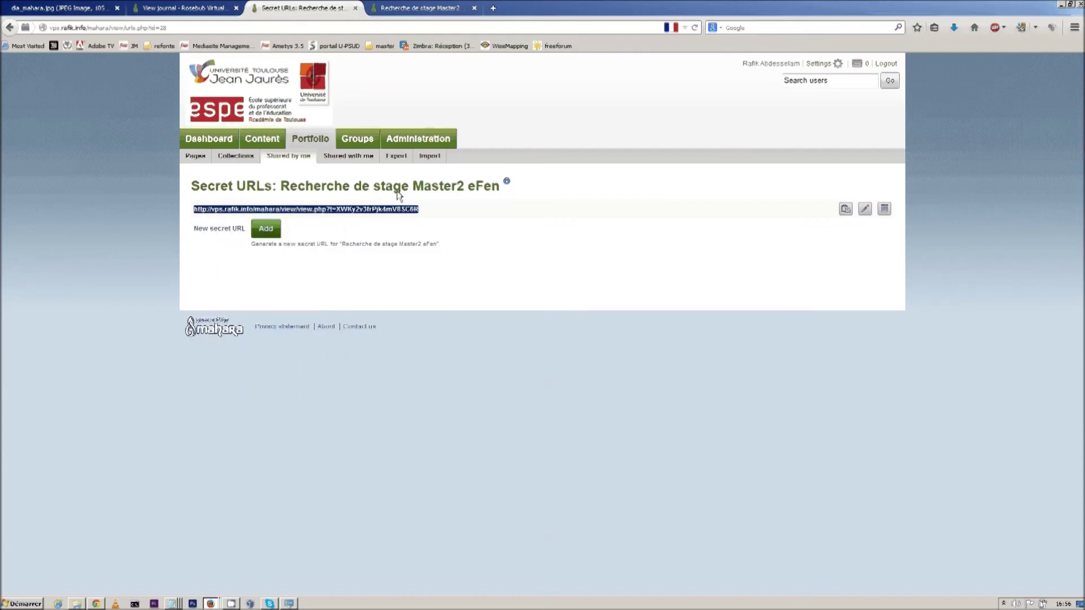
pyautogui.click(493, 8)
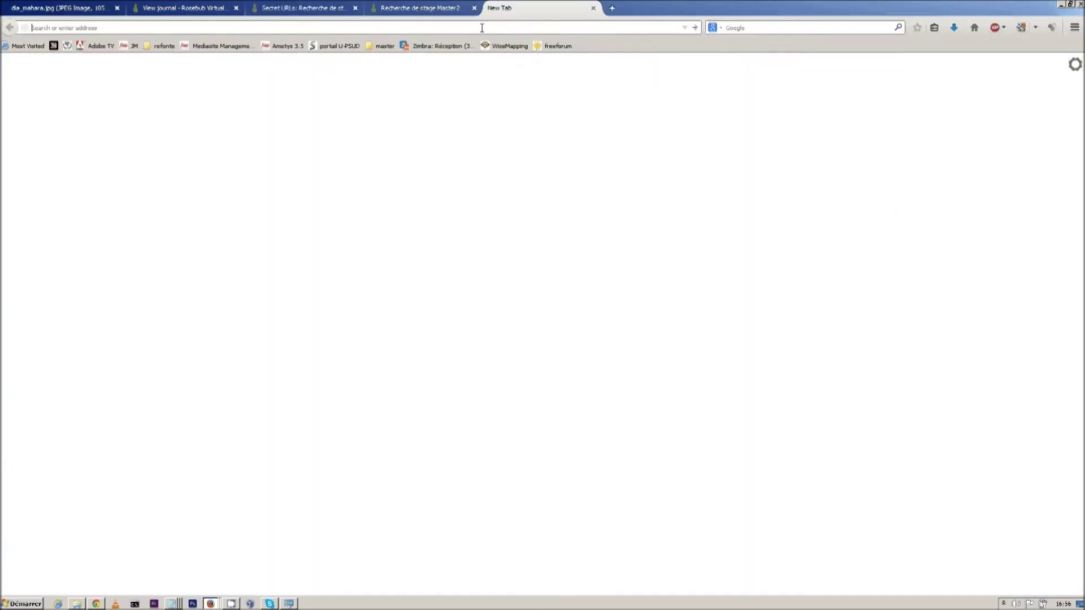
pyautogui.rightClick(482, 28)
pyautogui.click(502, 85)
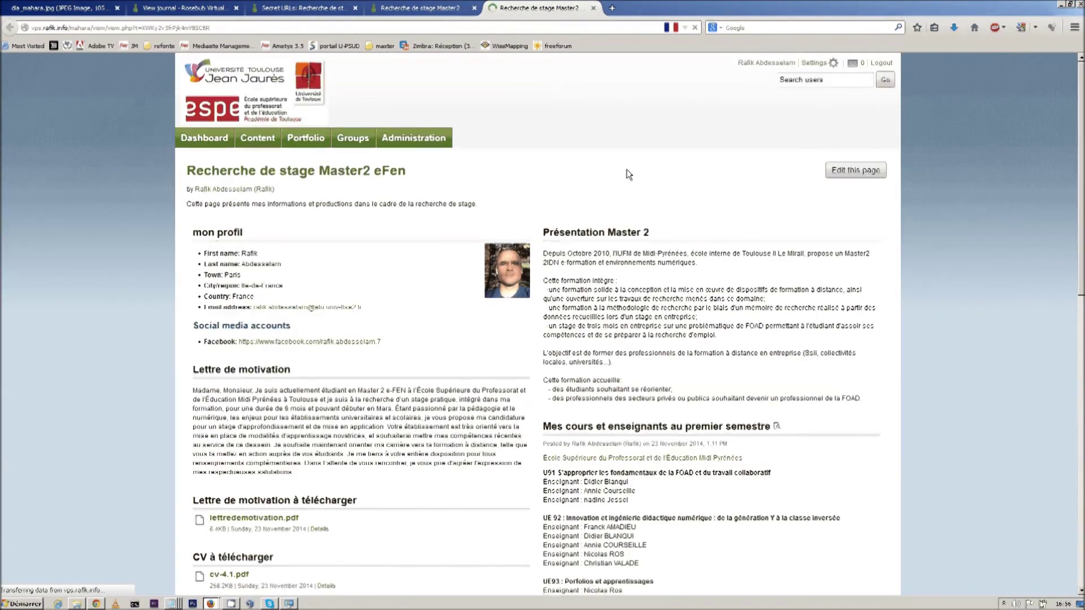
pyautogui.scroll(-3, 633, 183)
pyautogui.scroll(3, 635, 185)
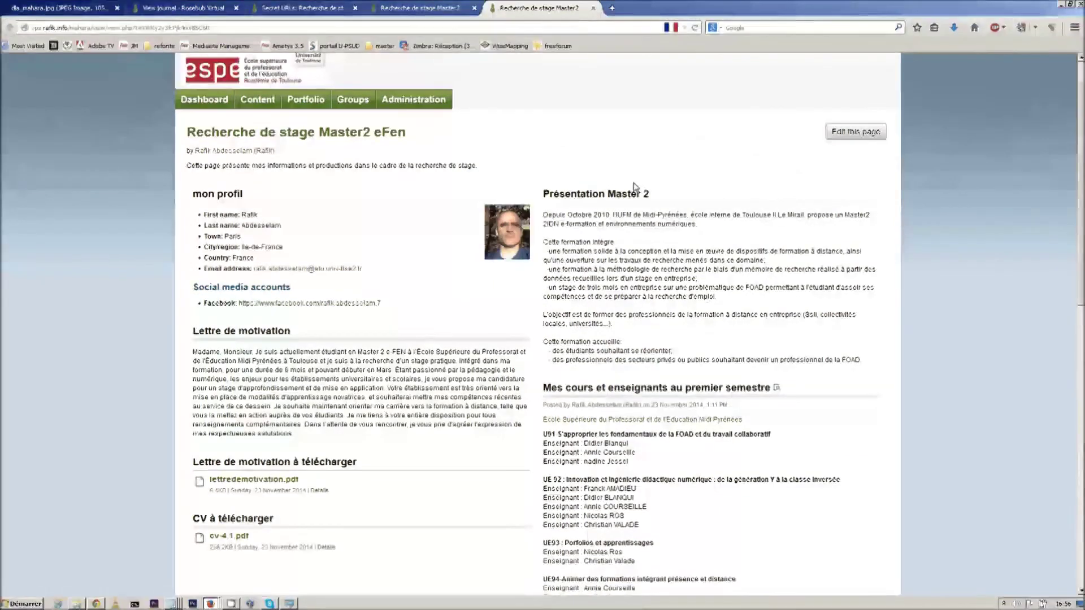
pyautogui.scroll(-5, 636, 189)
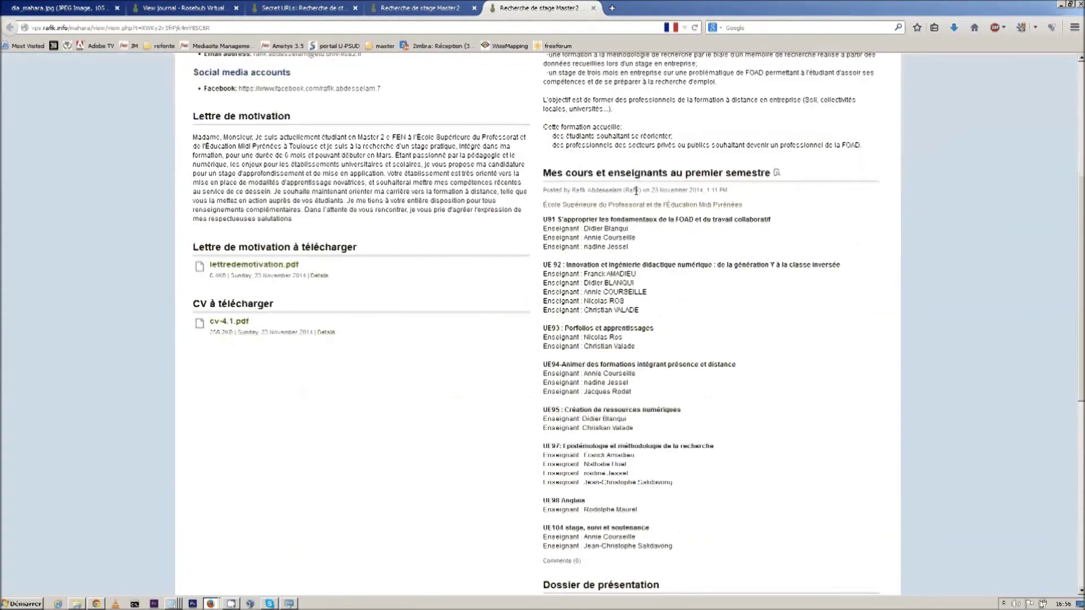
pyautogui.scroll(-6, 637, 191)
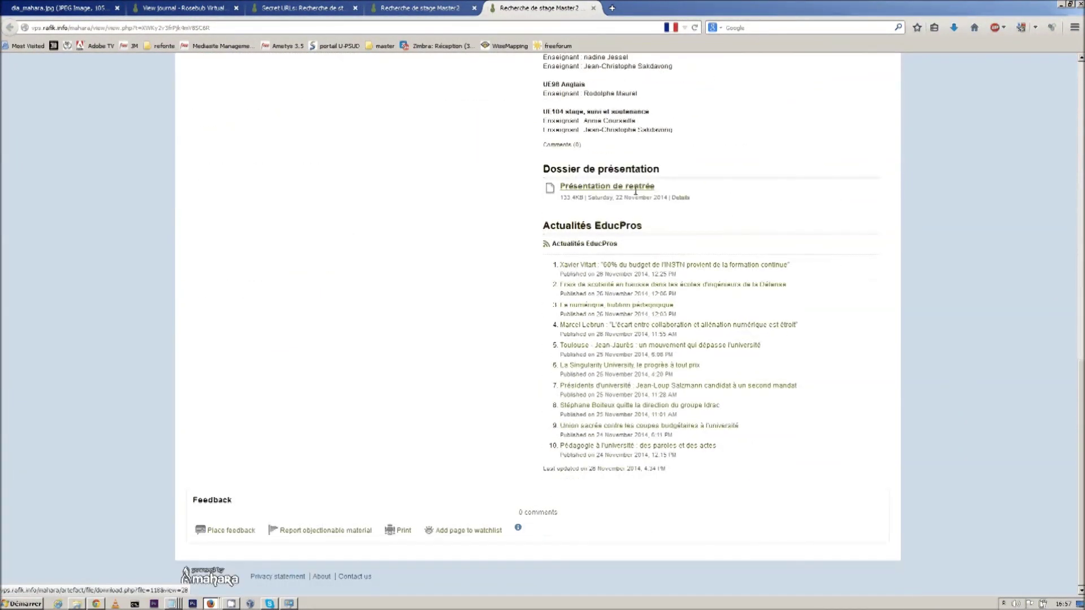